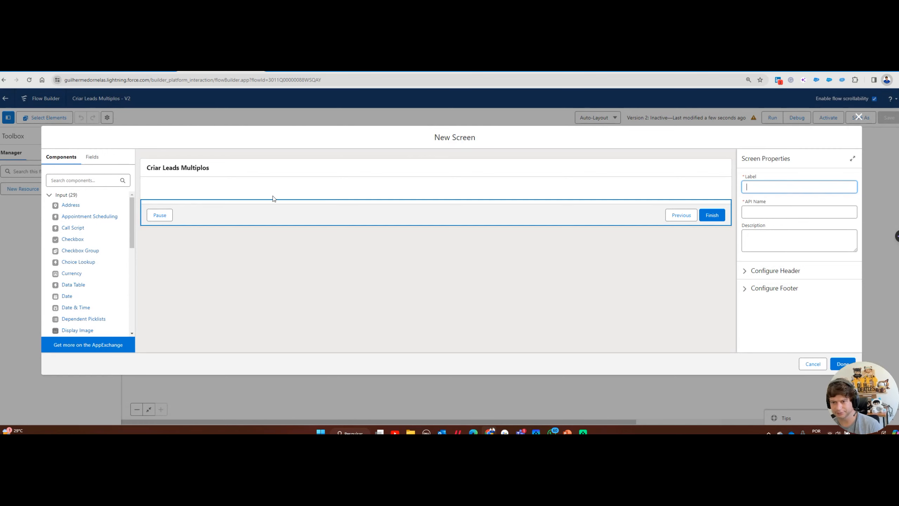
Label the screen 'Tela Criar Multiplos Leads' so the API name becomes Tela_Criar_Multiplos_Leads
{"action": "left_click", "coordinate": [774, 187]}
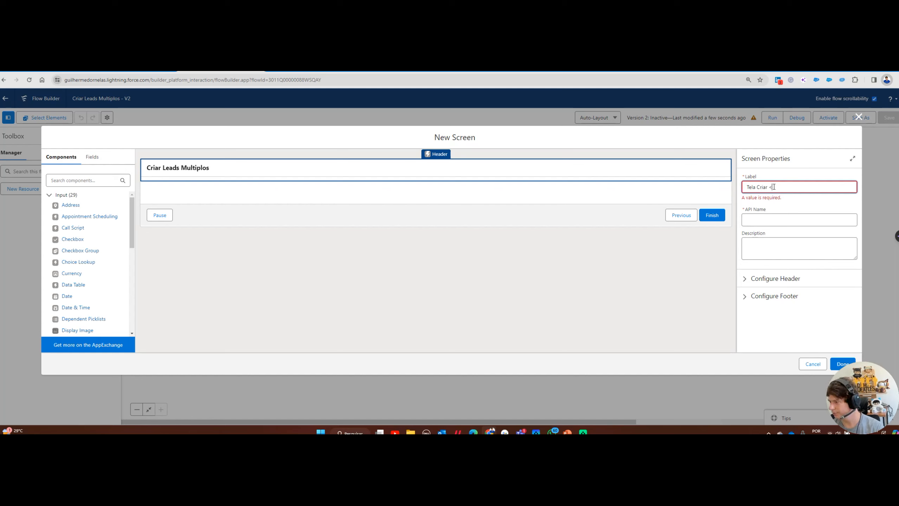
{"action": "type", "text": "Tela Criar Multiplos Lead"}
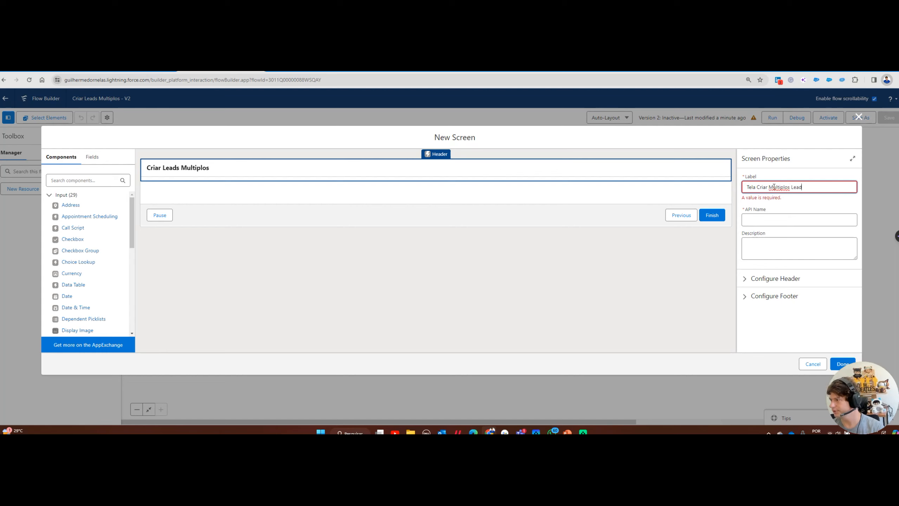
{"action": "type", "text": "s"}
{"action": "key", "text": "Tab"}
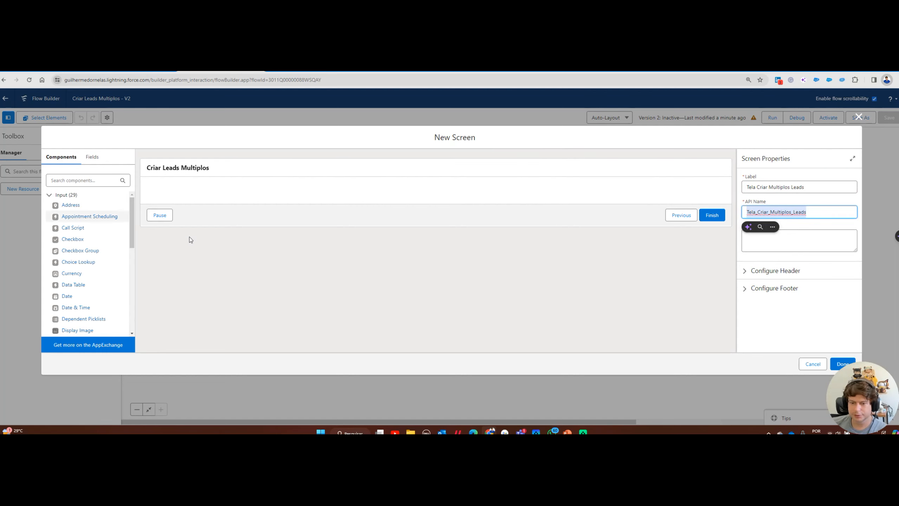
{"action": "scroll", "coordinate": [117, 292], "scroll_direction": "down", "scroll_amount": 3}
{"action": "left_click", "coordinate": [171, 192]}
{"action": "scroll", "coordinate": [110, 305], "scroll_direction": "down", "scroll_amount": 4}
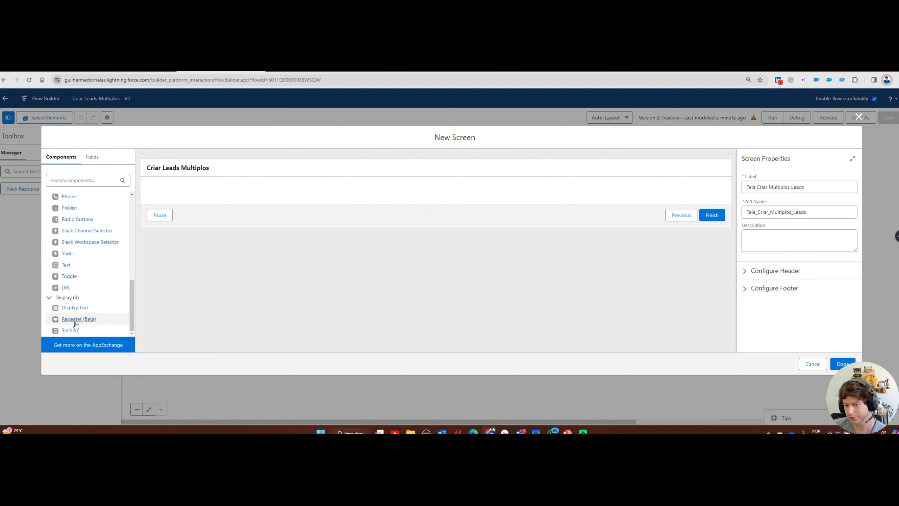
Place a Repeater (Beta) component onto the screen and dismiss the Beta Notice
{"action": "mouse_move", "coordinate": [76, 324]}
{"action": "left_click_drag", "start_coordinate": [75, 324], "coordinate": [211, 192]}
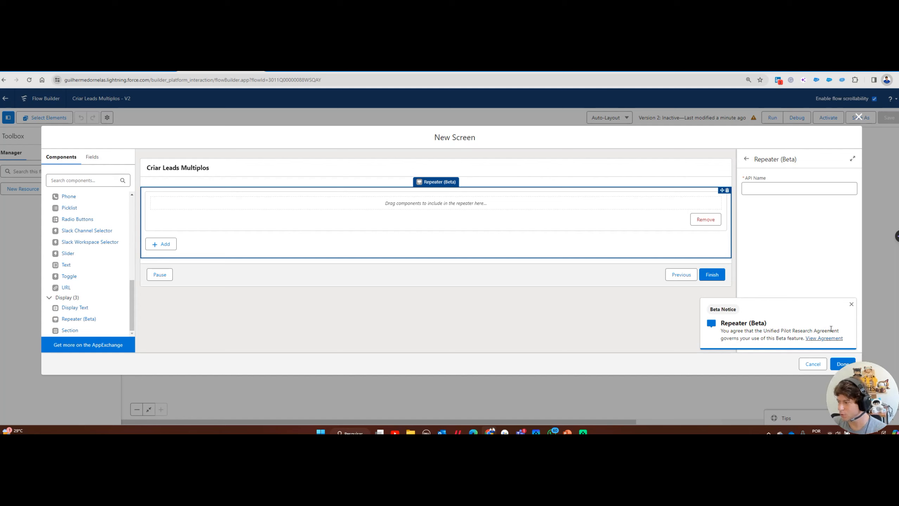
{"action": "left_click", "coordinate": [853, 304]}
Set the repeater's API name to RepeaterComponent, removing the stray space
{"action": "left_click", "coordinate": [762, 189]}
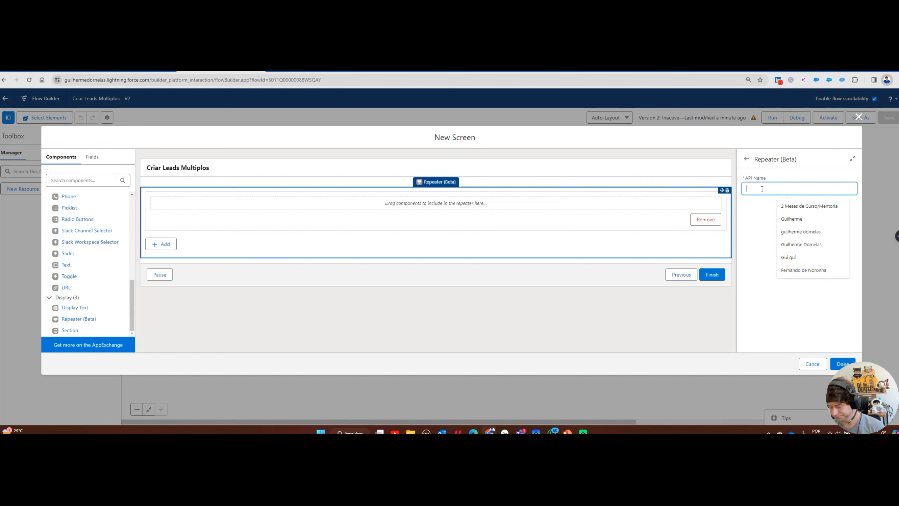
{"action": "type", "text": "Rep"}
{"action": "key", "text": "BackSpace"}
{"action": "key", "text": "BackSpace"}
{"action": "key", "text": "BackSpace"}
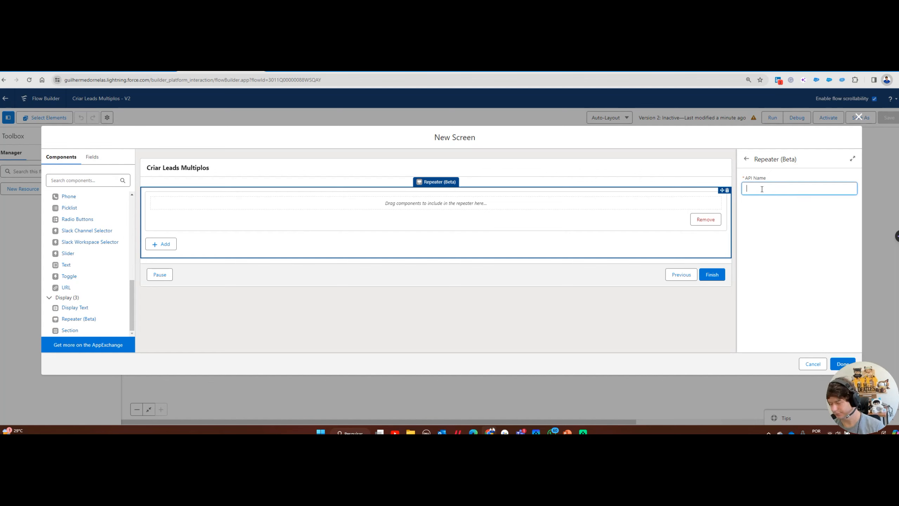
{"action": "type", "text": "Repeat"}
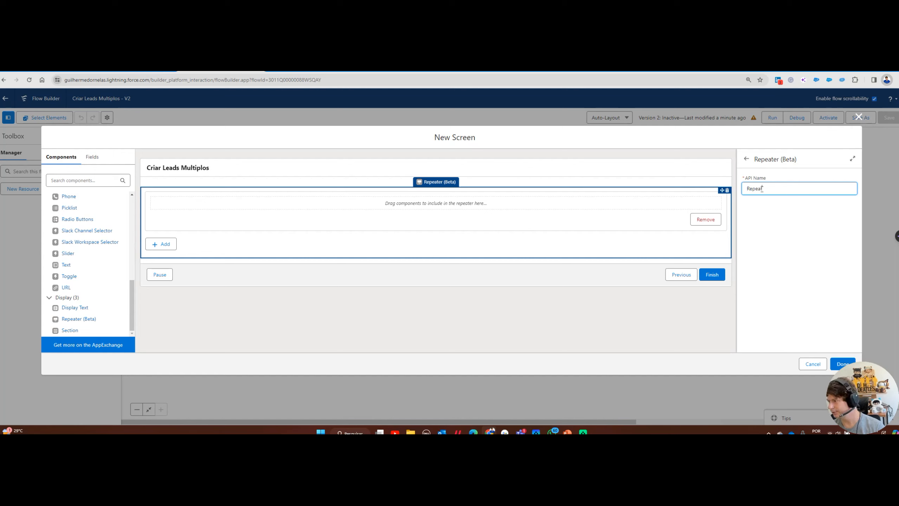
{"action": "type", "text": "er Component"}
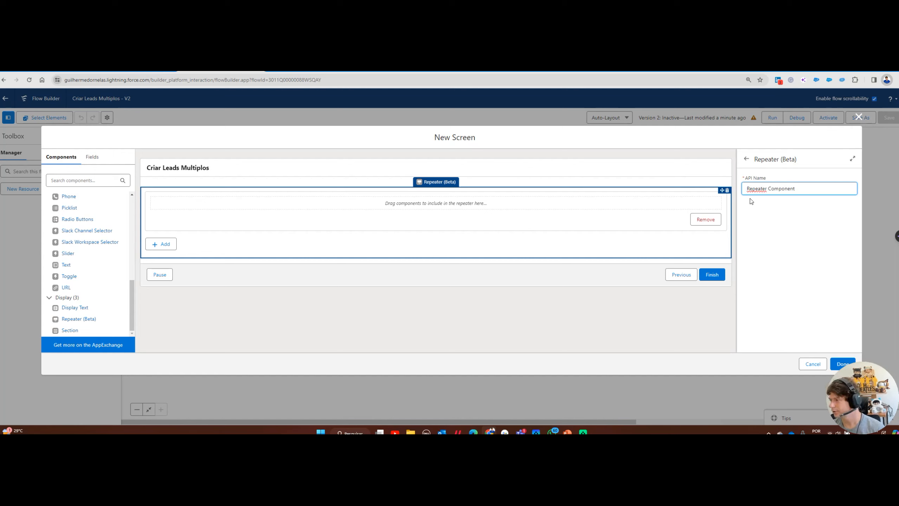
{"action": "left_click", "coordinate": [750, 201]}
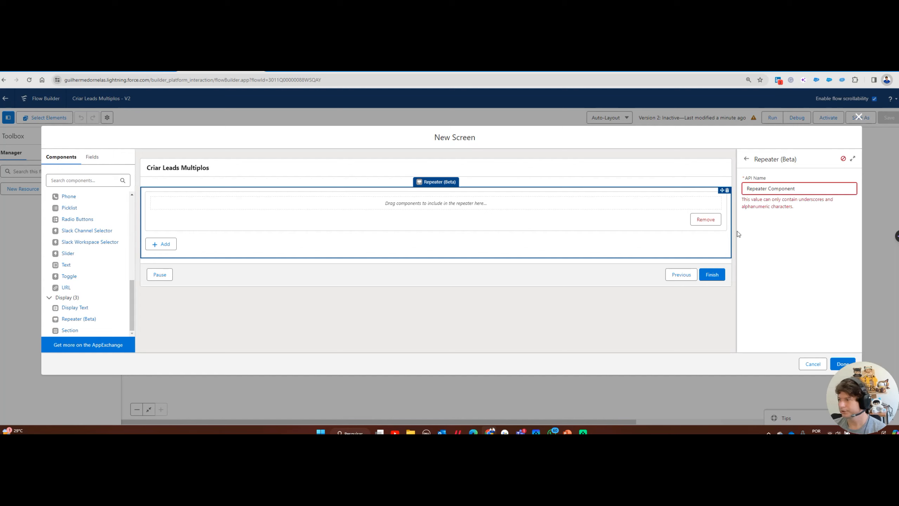
{"action": "left_click", "coordinate": [767, 189]}
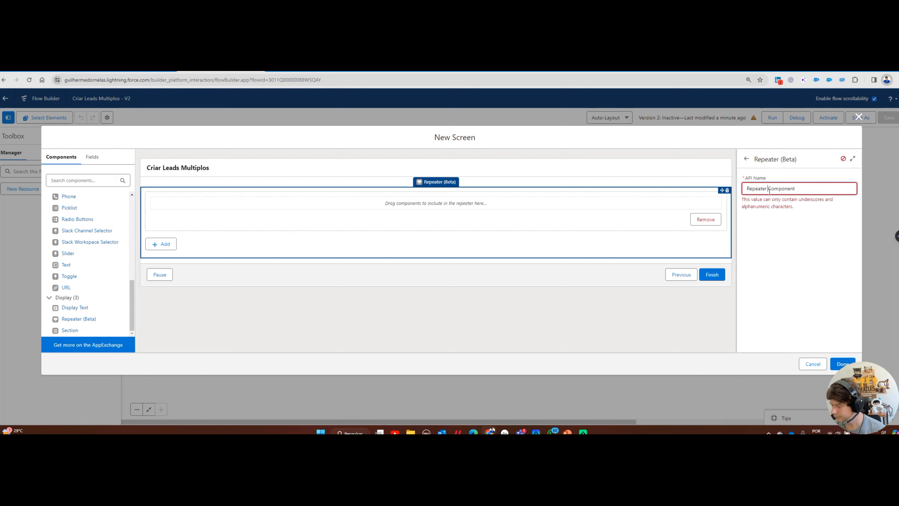
{"action": "left_click", "coordinate": [774, 200]}
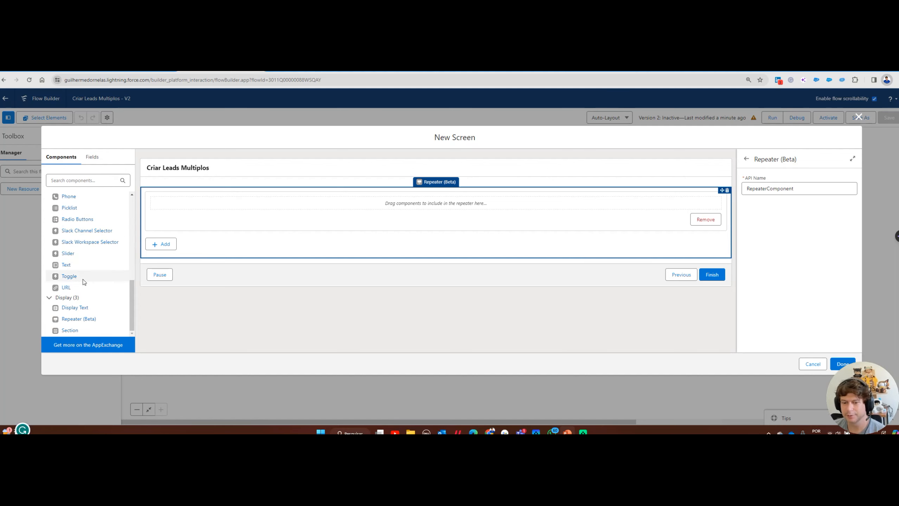
Add Sobrenome and Nome text inputs to the repeater
{"action": "left_click_drag", "start_coordinate": [69, 265], "coordinate": [187, 205]}
{"action": "left_click", "coordinate": [756, 188]}
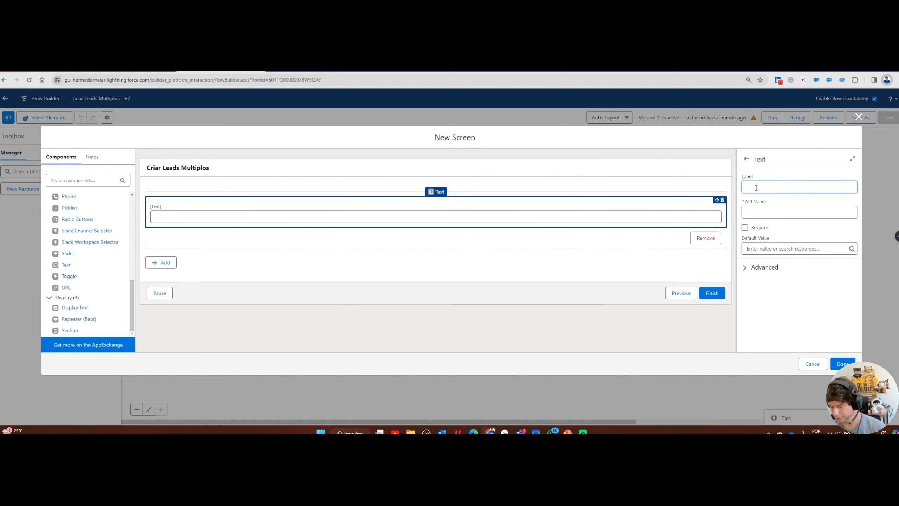
{"action": "type", "text": "Sobrenome"}
{"action": "key", "text": "Tab"}
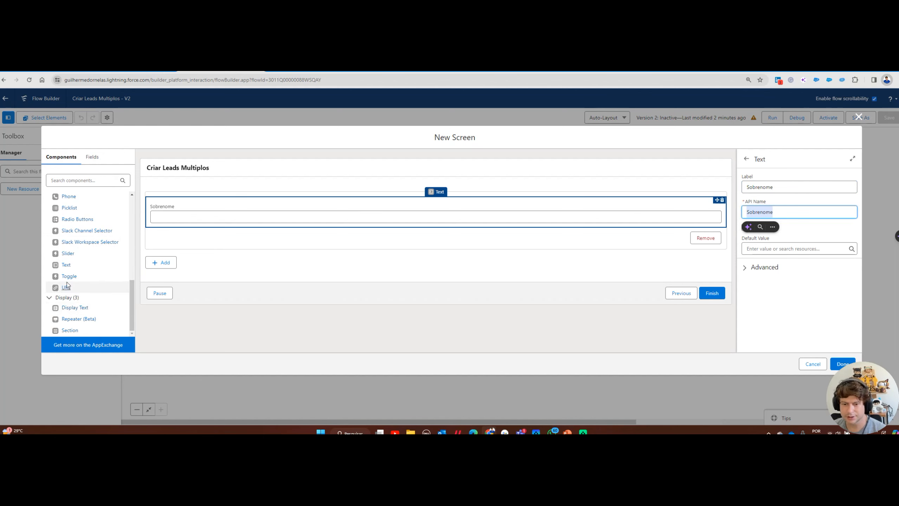
{"action": "left_click_drag", "start_coordinate": [66, 265], "coordinate": [169, 208]}
{"action": "left_click", "coordinate": [771, 184]}
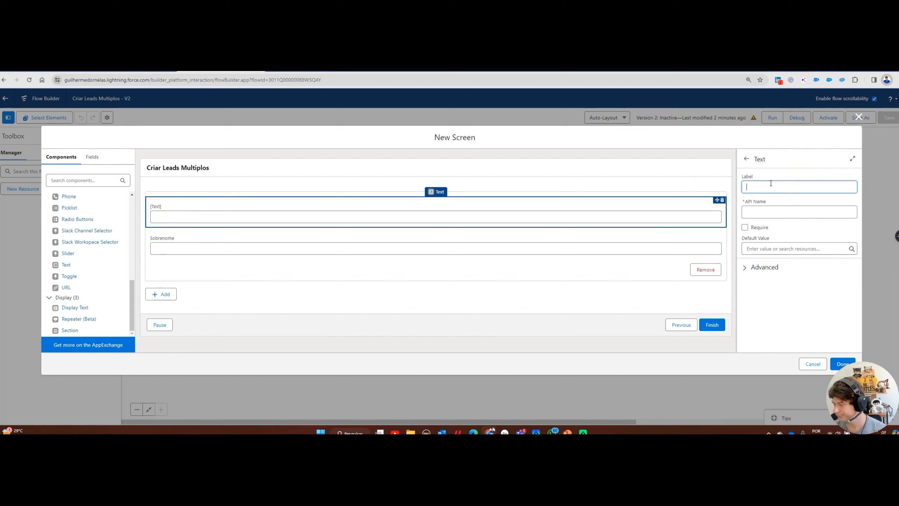
{"action": "key", "text": "Tab"}
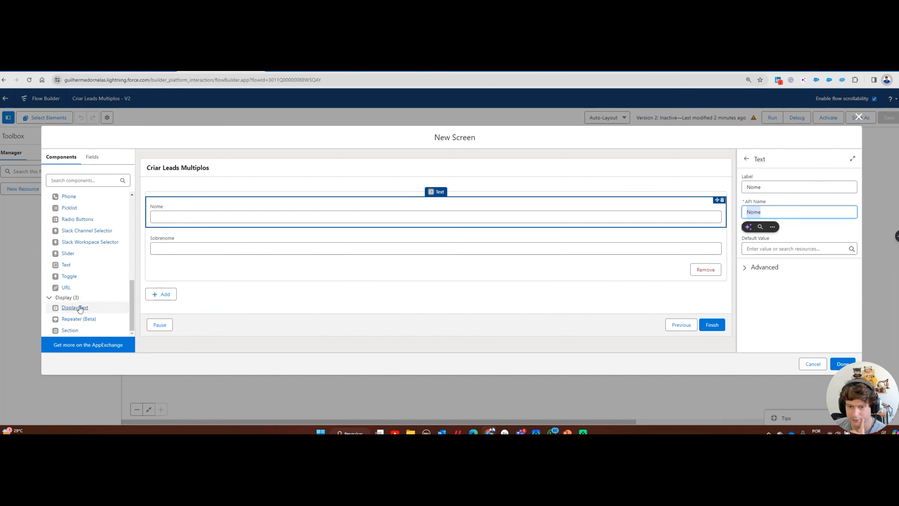
Remove the Display Text block that was added by mistake with 'Empresa' typed in
{"action": "left_click_drag", "start_coordinate": [74, 308], "coordinate": [162, 270]}
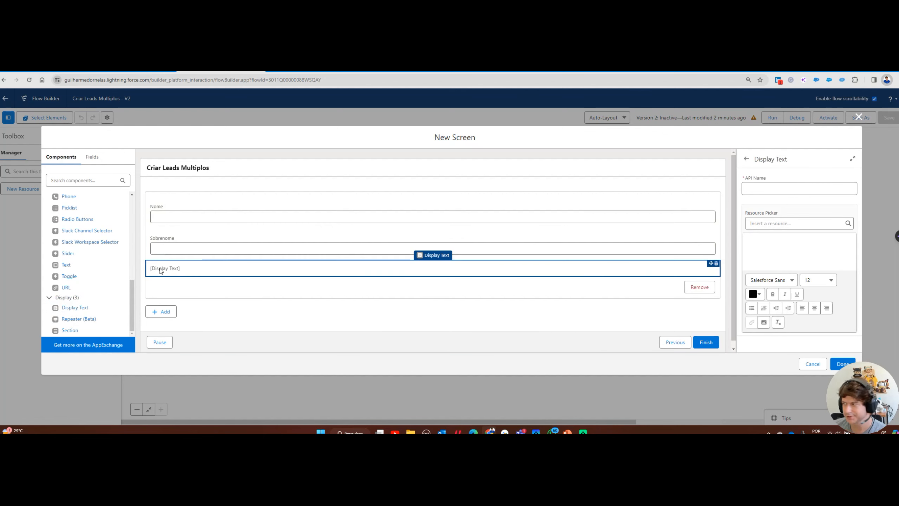
{"action": "left_click", "coordinate": [769, 183]}
{"action": "type", "text": "Empresa"}
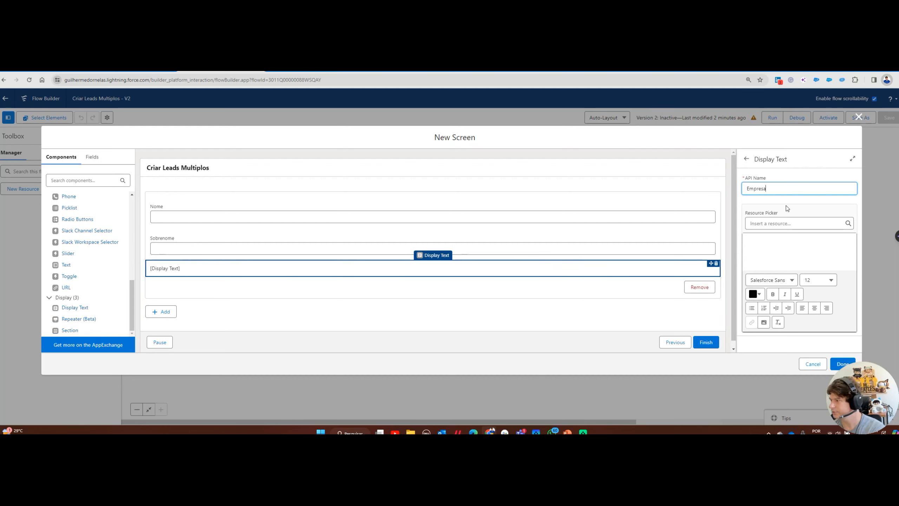
{"action": "left_click", "coordinate": [716, 263]}
{"action": "left_click", "coordinate": [513, 272]}
Add an Empresa text input below Sobrenome and drag a Picklist into the repeater
{"action": "left_click_drag", "start_coordinate": [67, 269], "coordinate": [179, 260]}
{"action": "left_click", "coordinate": [761, 187]}
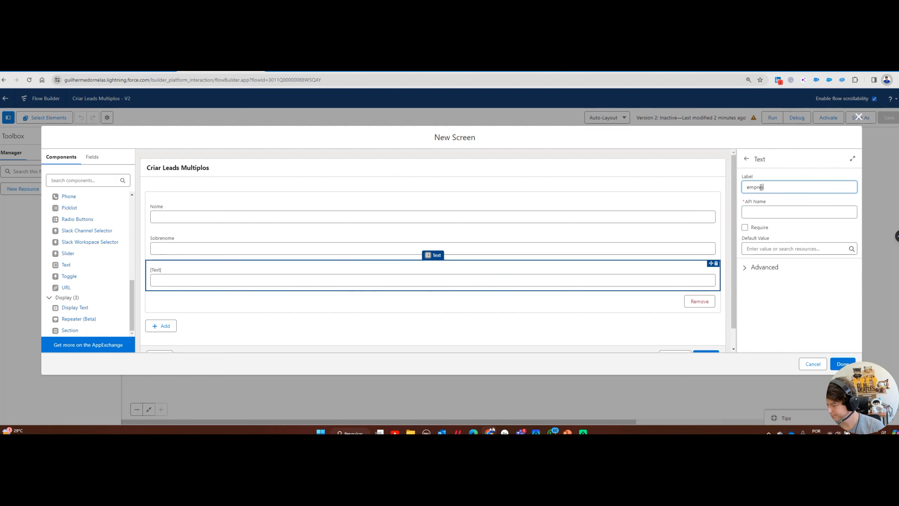
{"action": "key", "text": "Tab"}
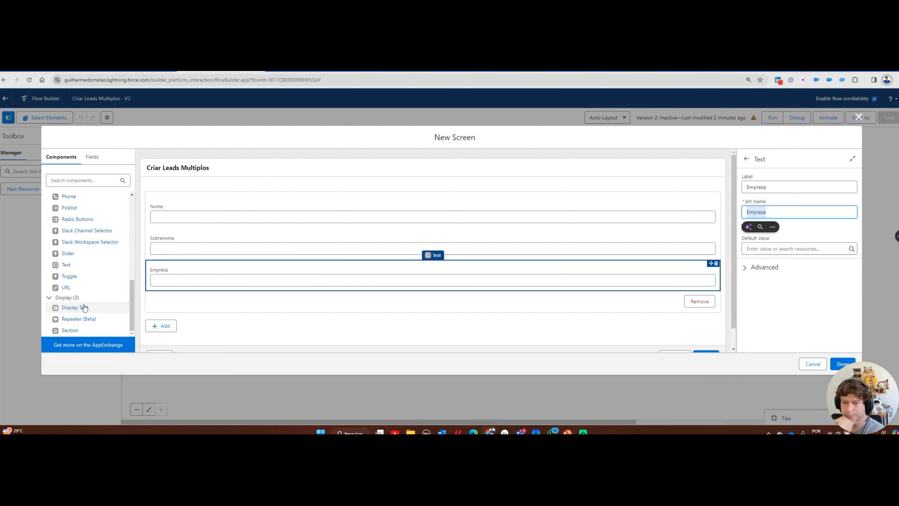
{"action": "scroll", "coordinate": [103, 269], "scroll_direction": "up", "scroll_amount": 3}
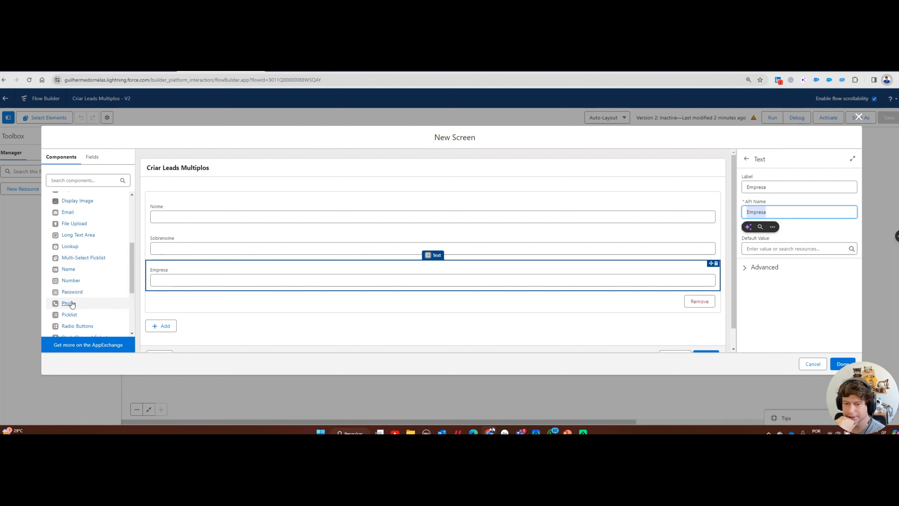
{"action": "scroll", "coordinate": [71, 295], "scroll_direction": "down", "scroll_amount": 1}
{"action": "left_click_drag", "start_coordinate": [69, 279], "coordinate": [205, 301]}
Label the new picklist 'Origem do Lead'
{"action": "left_click", "coordinate": [760, 186]}
{"action": "type", "text": "Origem do Lead"}
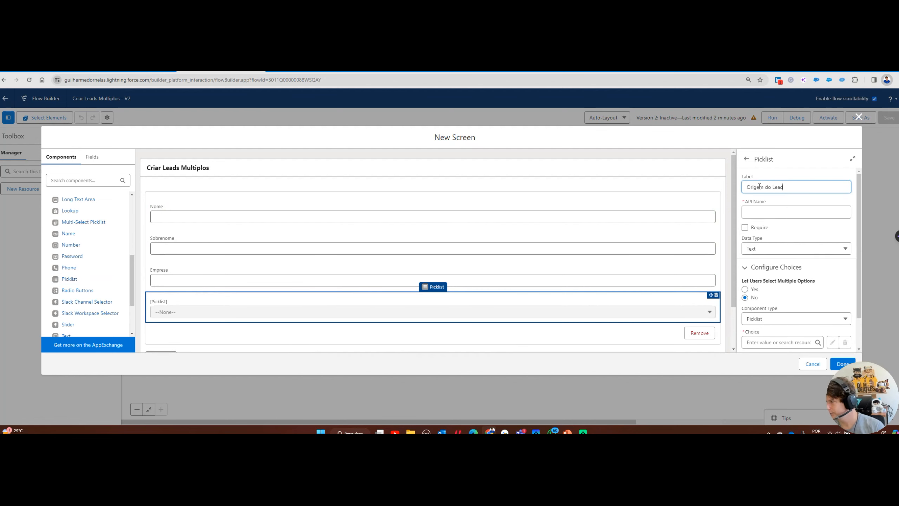
{"action": "key", "text": "Tab"}
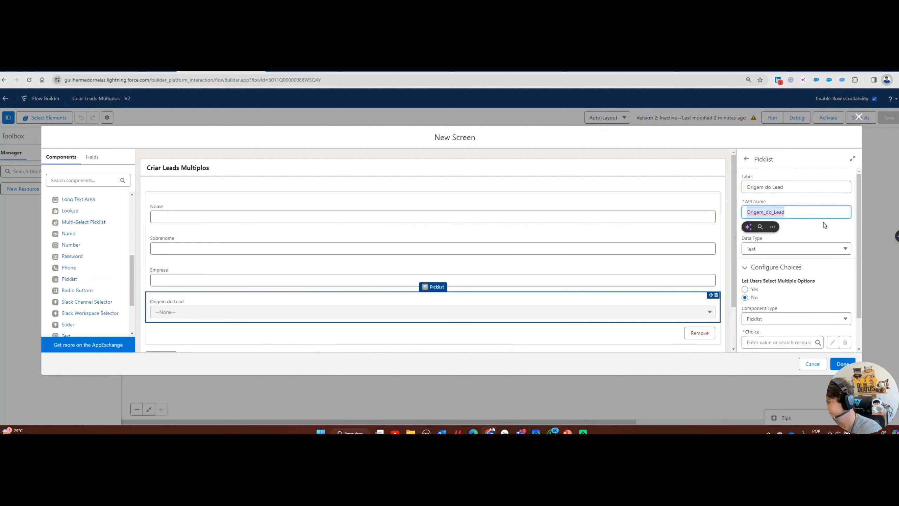
{"action": "scroll", "coordinate": [796, 304], "scroll_direction": "down", "scroll_amount": 1}
Create a new Picklist Choice Set resource, PicklistLeadSource, for the picklist's choices
{"action": "left_click", "coordinate": [757, 306]}
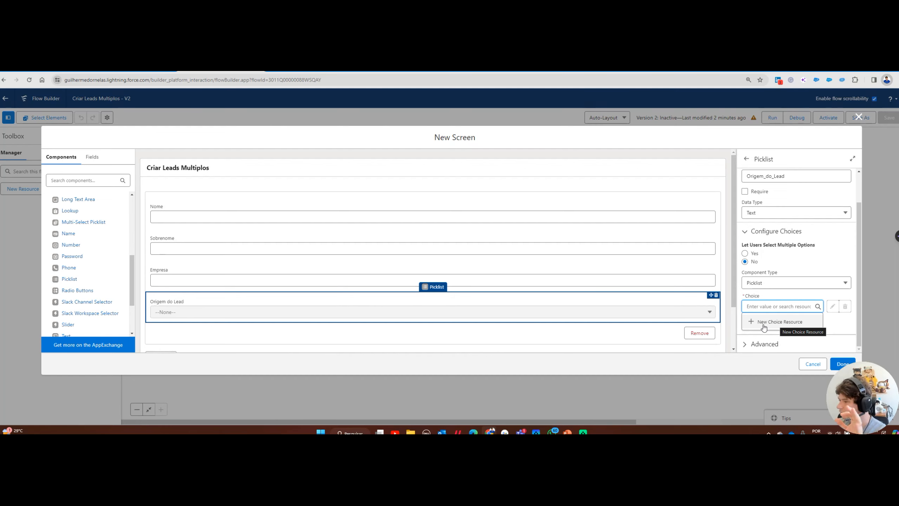
{"action": "left_click", "coordinate": [775, 322]}
{"action": "left_click", "coordinate": [316, 225]}
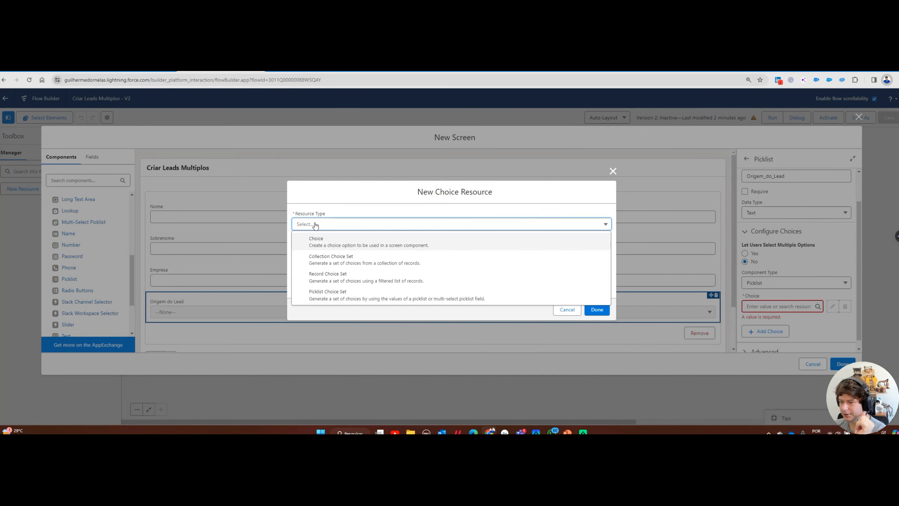
{"action": "left_click", "coordinate": [340, 300]}
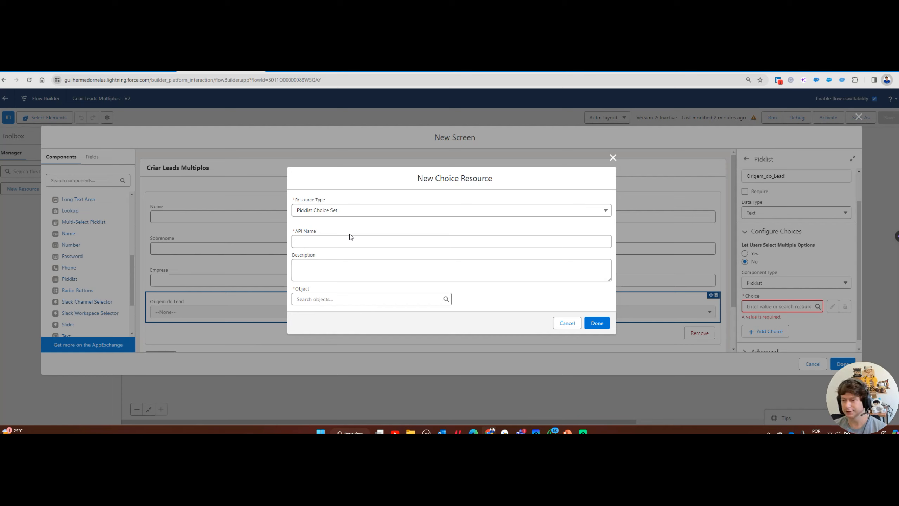
{"action": "left_click", "coordinate": [365, 243]}
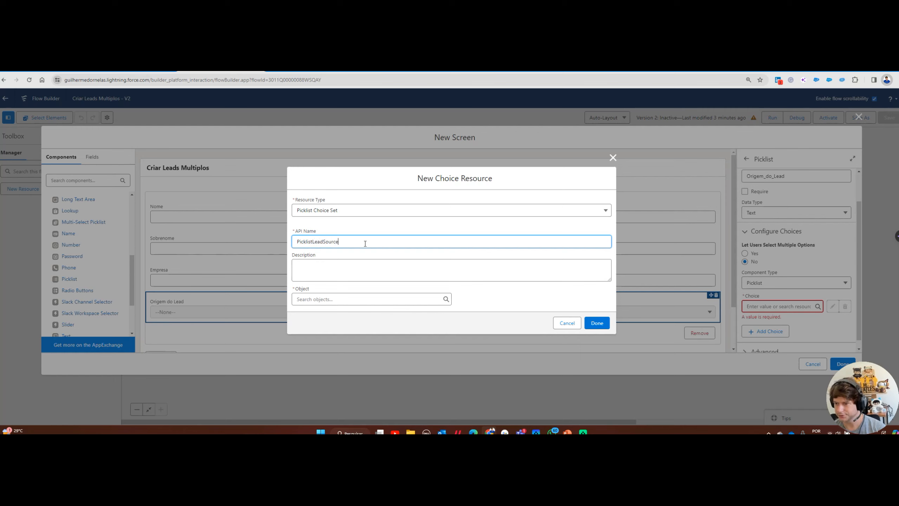
Source the choice set from the Lead object's LeadSource picklist field and save it
{"action": "left_click", "coordinate": [325, 300]}
{"action": "type", "text": "lead"}
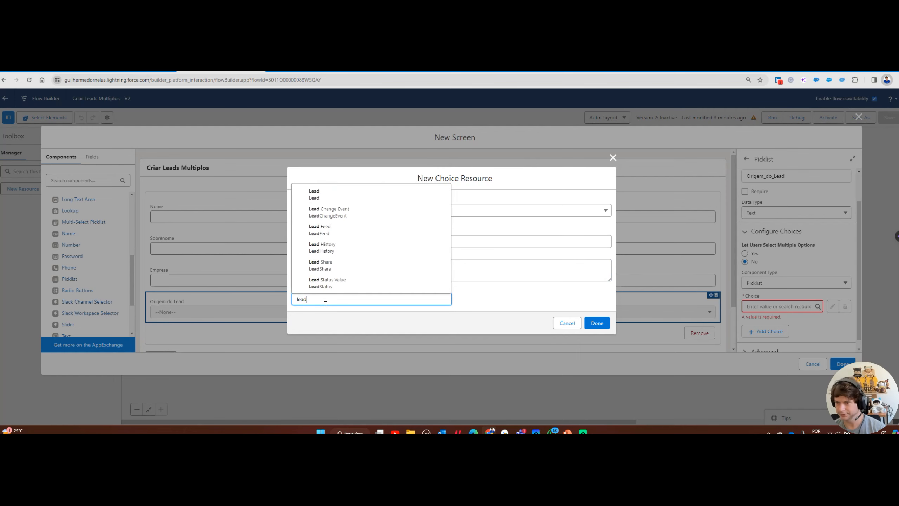
{"action": "left_click", "coordinate": [329, 197]}
{"action": "left_click", "coordinate": [317, 299]}
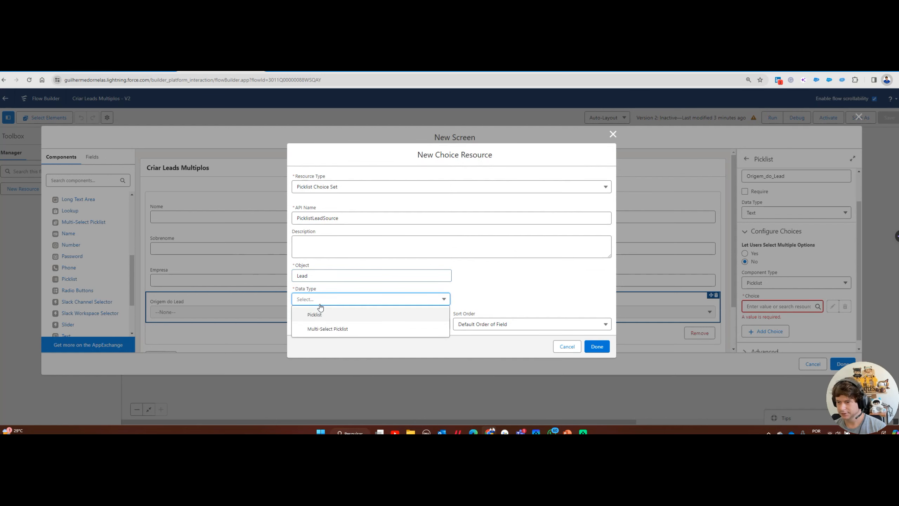
{"action": "left_click", "coordinate": [311, 314]}
{"action": "left_click", "coordinate": [318, 323]}
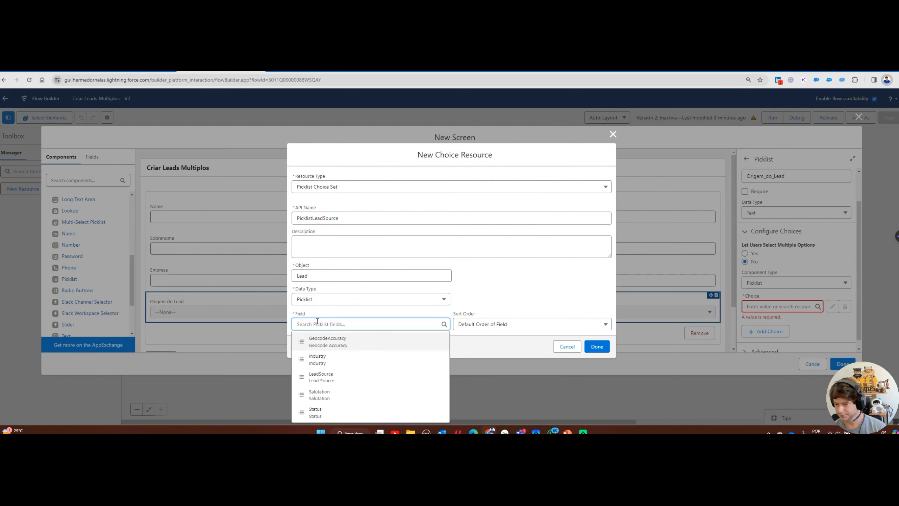
{"action": "left_click", "coordinate": [321, 377]}
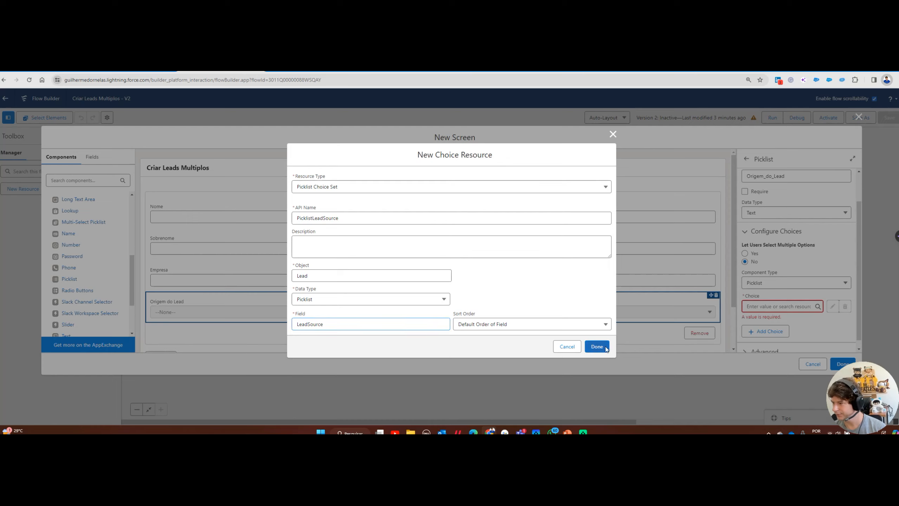
{"action": "left_click", "coordinate": [597, 347]}
{"action": "left_click", "coordinate": [345, 328]}
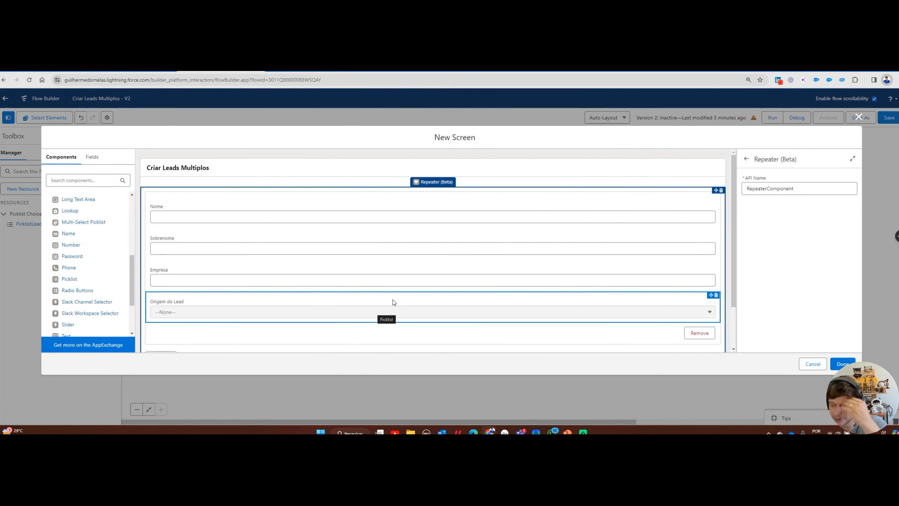
Check the Add button in the screen preview and place the finished screen between Start and End
{"action": "scroll", "coordinate": [294, 225], "scroll_direction": "down", "scroll_amount": 2}
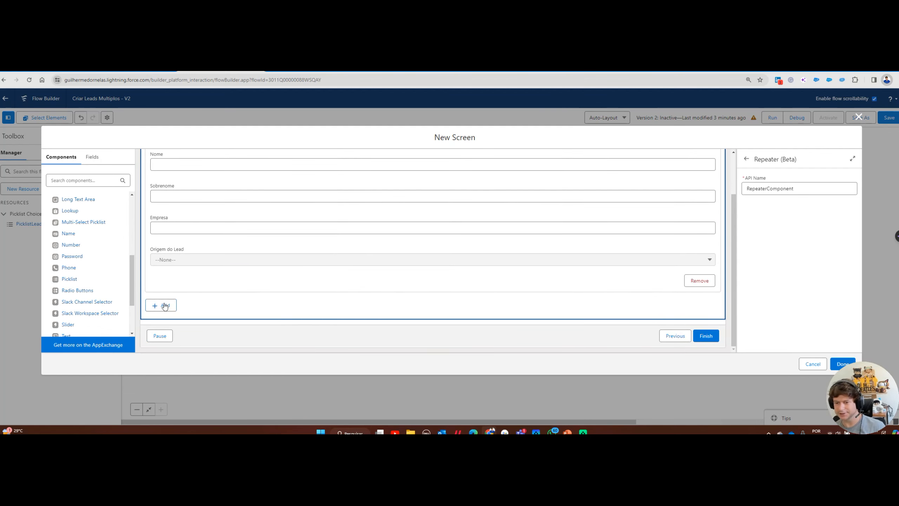
{"action": "scroll", "coordinate": [273, 209], "scroll_direction": "up", "scroll_amount": 2}
{"action": "scroll", "coordinate": [257, 215], "scroll_direction": "down", "scroll_amount": 2}
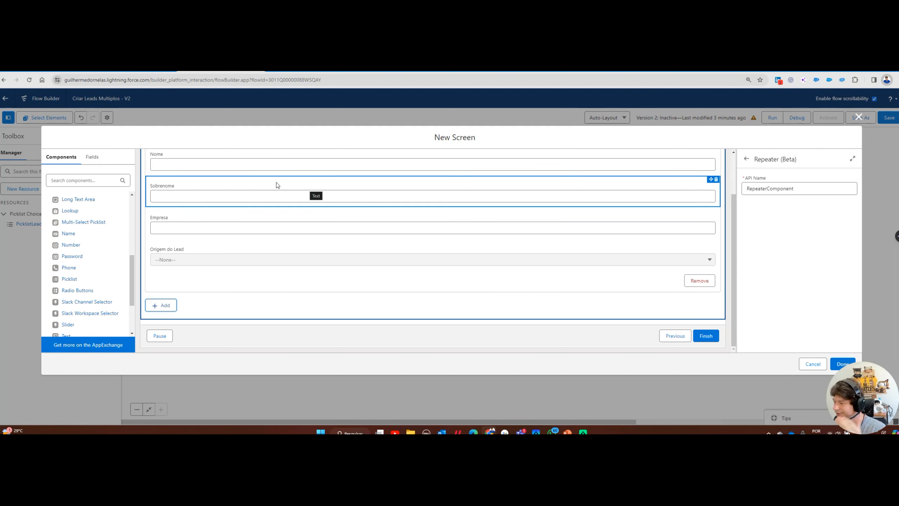
{"action": "left_click", "coordinate": [842, 364]}
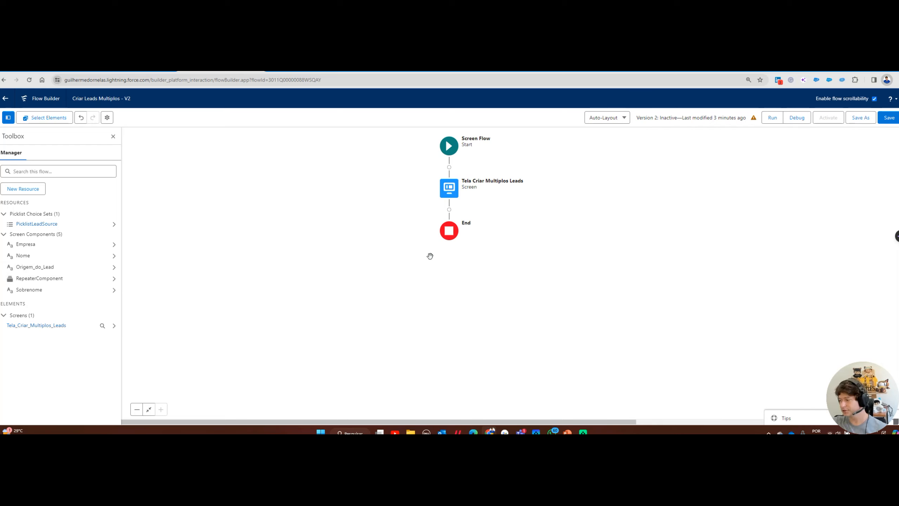
Insert a loop labelled 'Loop Leads do Repeater' iterating over RepeaterComponent > AllItems
{"action": "left_click", "coordinate": [449, 210]}
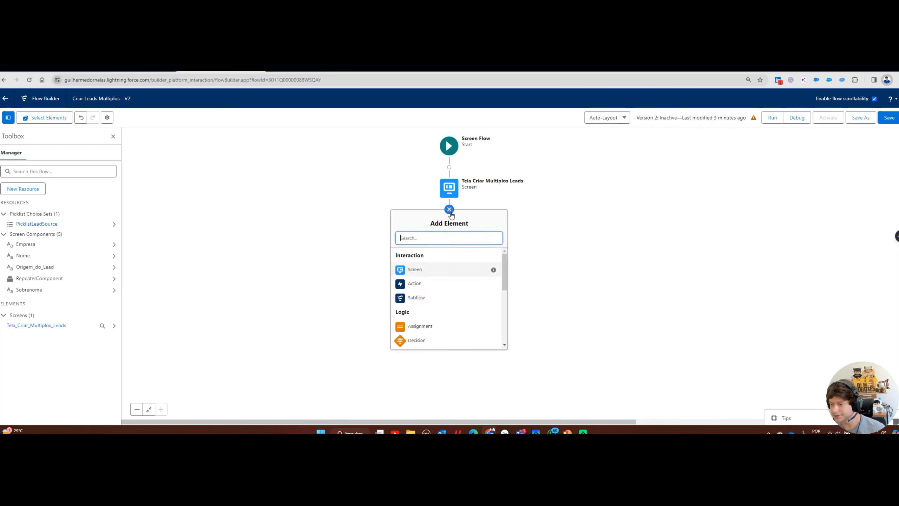
{"action": "scroll", "coordinate": [424, 281], "scroll_direction": "down", "scroll_amount": 2}
{"action": "left_click", "coordinate": [412, 319]}
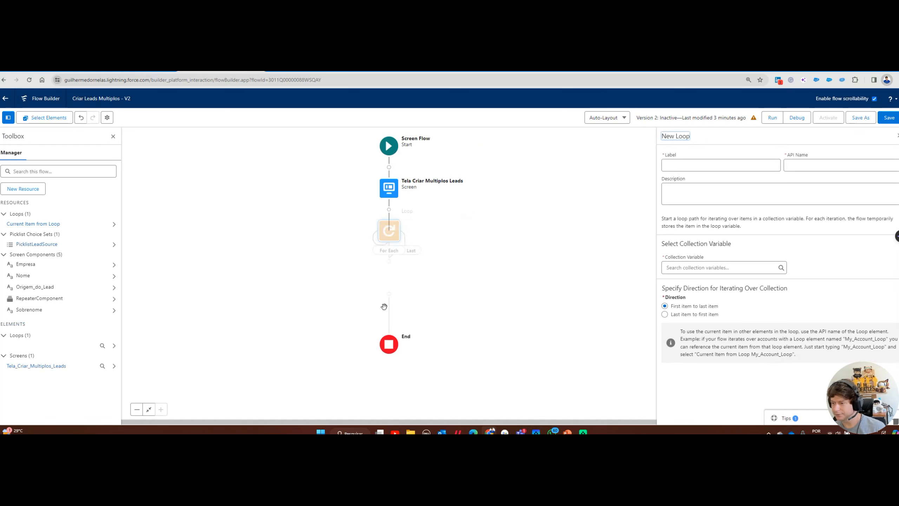
{"action": "left_click", "coordinate": [697, 163]}
{"action": "type", "text": "Loop Le"}
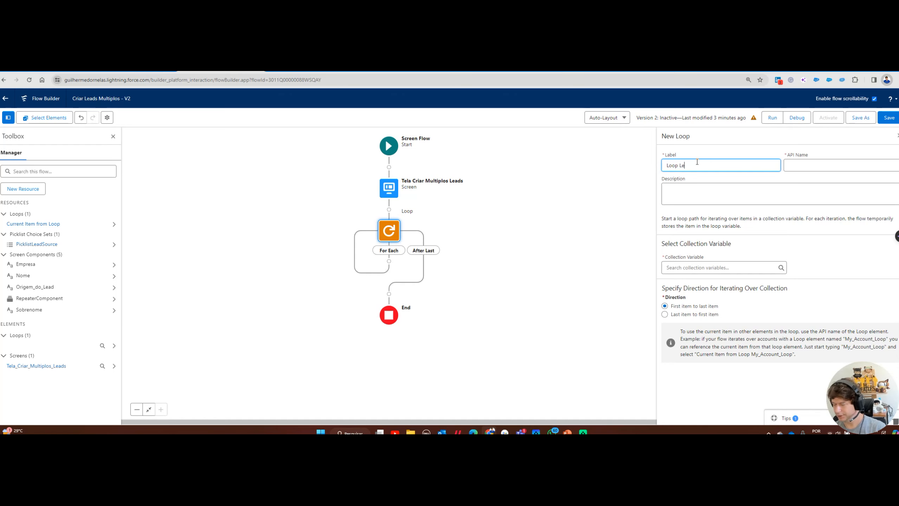
{"action": "type", "text": "ads do Repeater"}
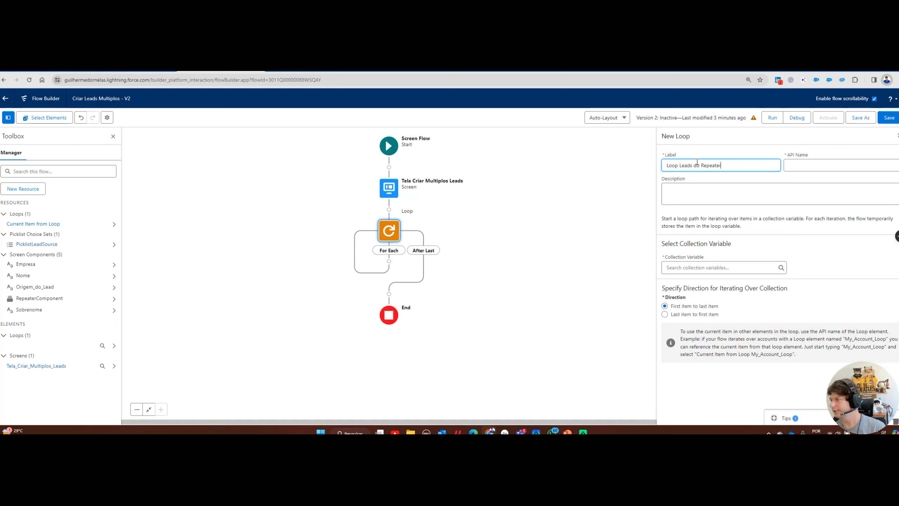
{"action": "key", "text": "Tab"}
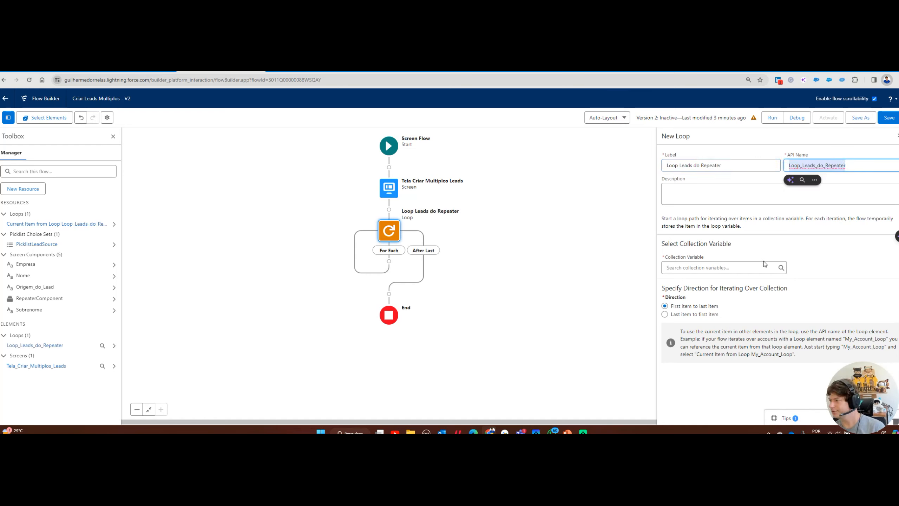
{"action": "left_click", "coordinate": [722, 268]}
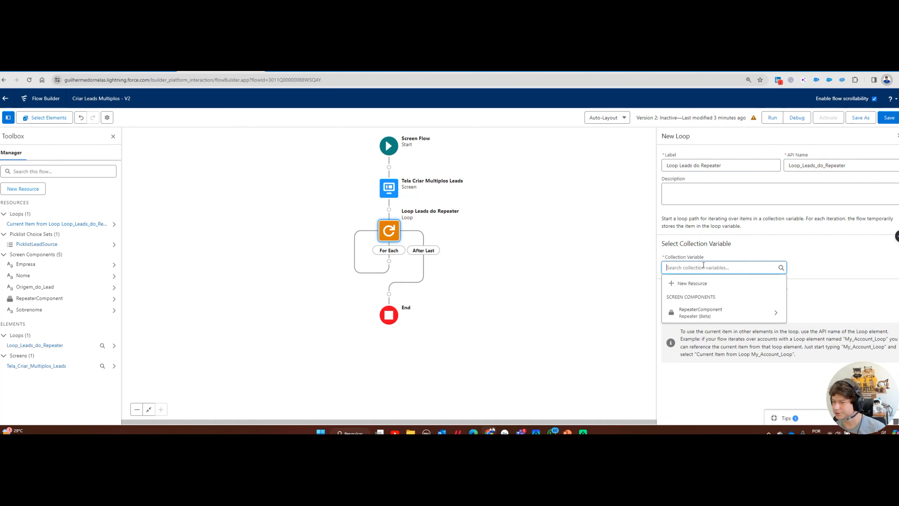
{"action": "left_click", "coordinate": [705, 319]}
{"action": "left_click", "coordinate": [694, 287]}
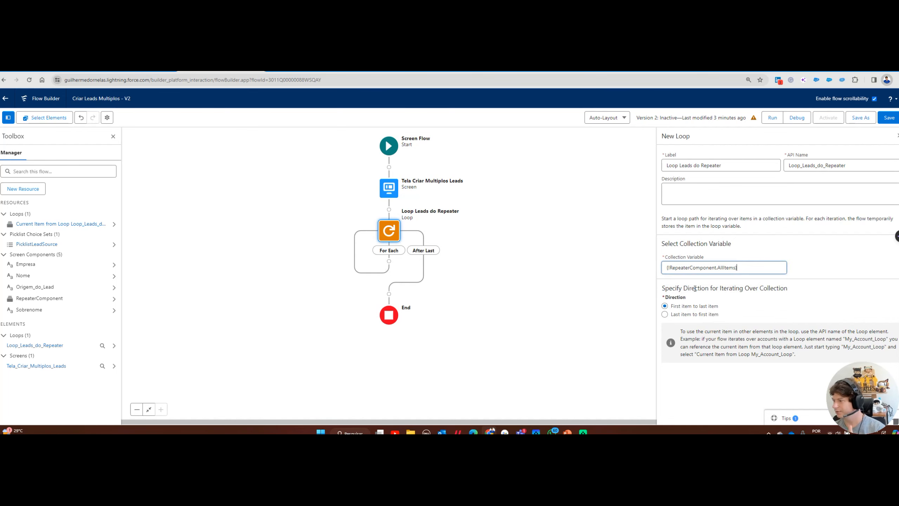
{"action": "left_click", "coordinate": [573, 278]}
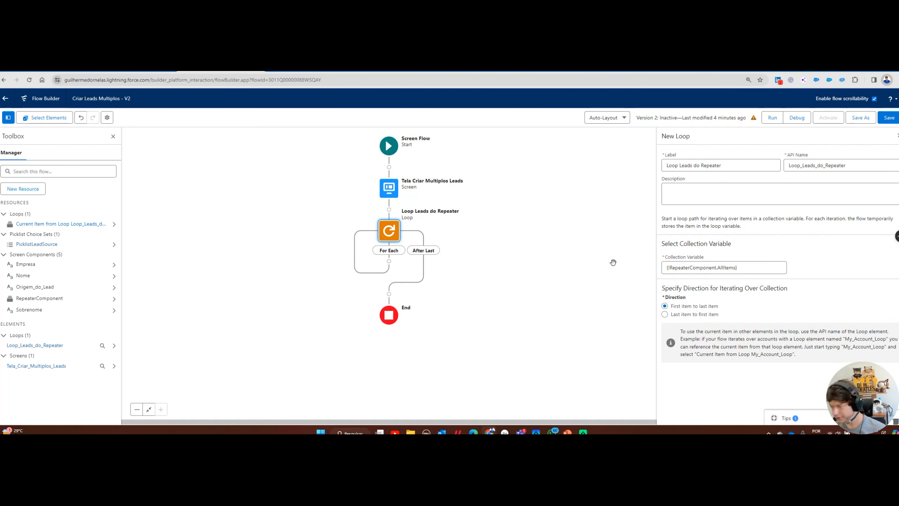
Insert an Assignment labelled 'Determinar Leads' (API name Determinar_Leads) in the For Each path
{"action": "left_click", "coordinate": [389, 261]}
{"action": "scroll", "coordinate": [359, 325], "scroll_direction": "down", "scroll_amount": 2}
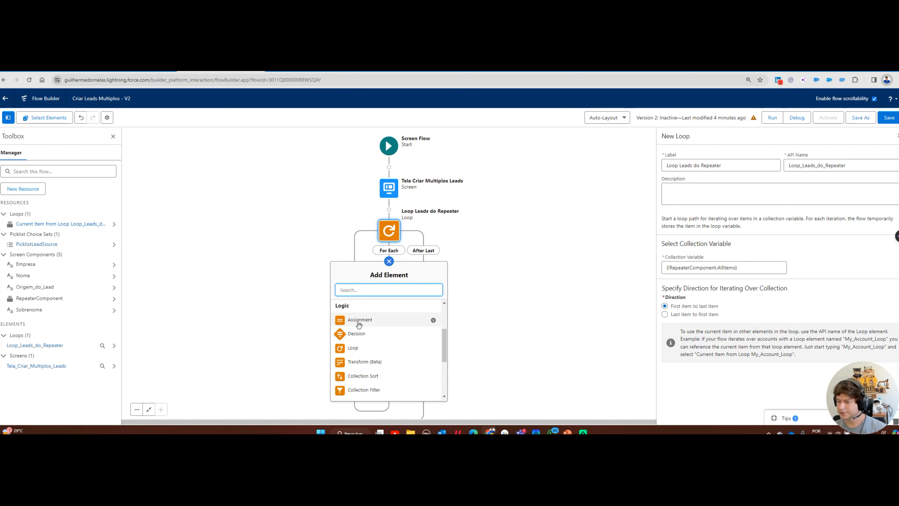
{"action": "left_click", "coordinate": [359, 320]}
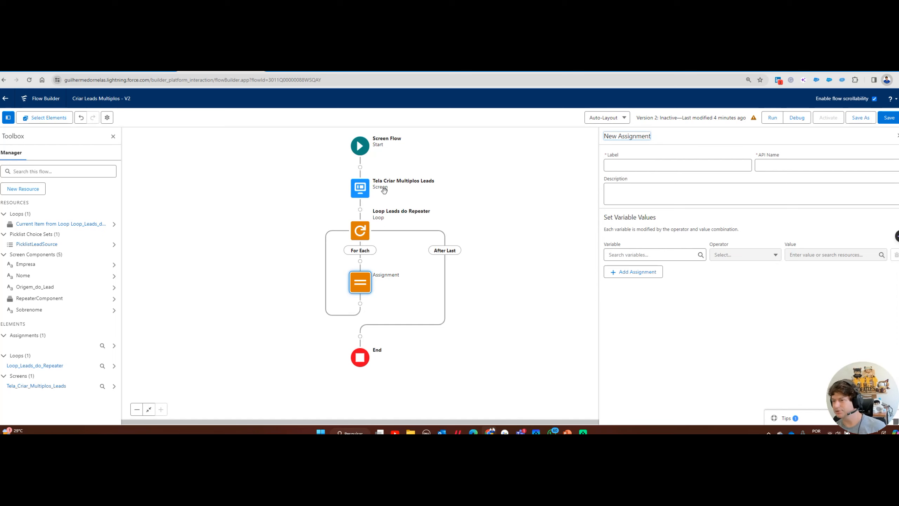
{"action": "left_click", "coordinate": [637, 165]}
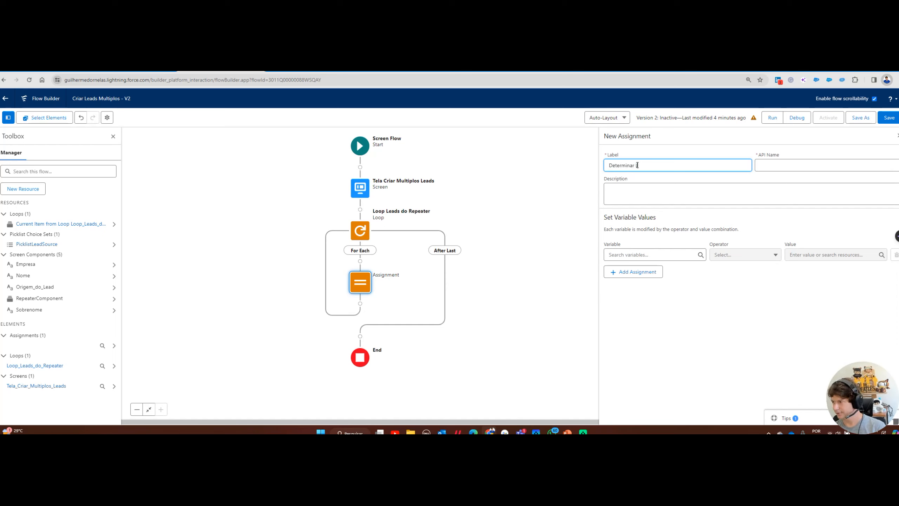
{"action": "key", "text": "Tab"}
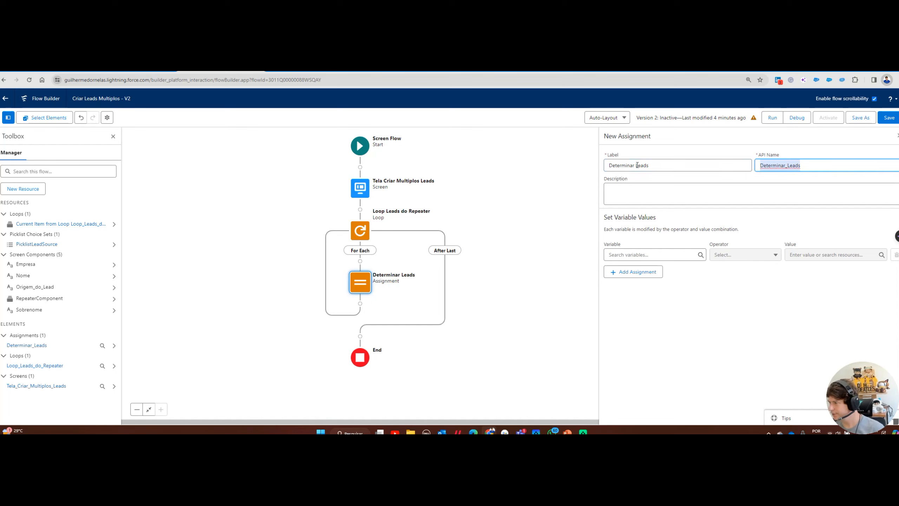
{"action": "left_click", "coordinate": [616, 254]}
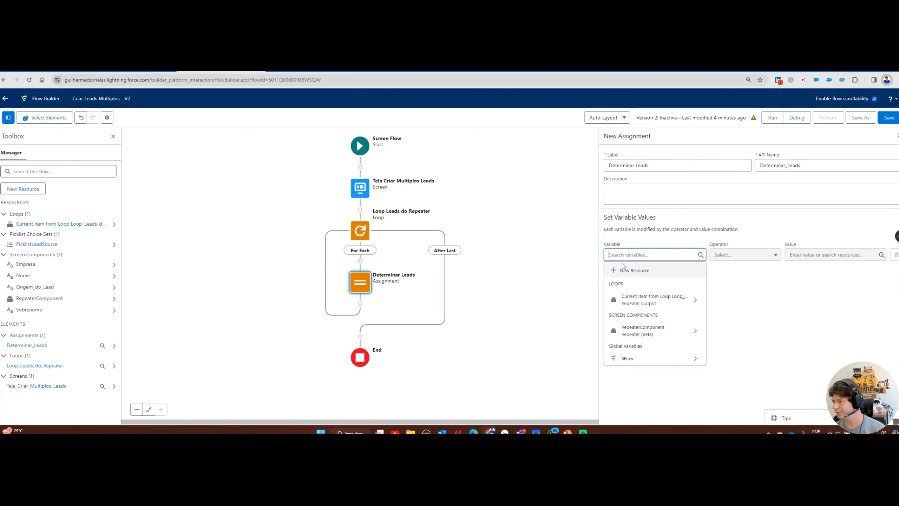
Create varSingleLeadRecord, a Record variable of object Lead, as the assignment's variable
{"action": "left_click", "coordinate": [627, 271]}
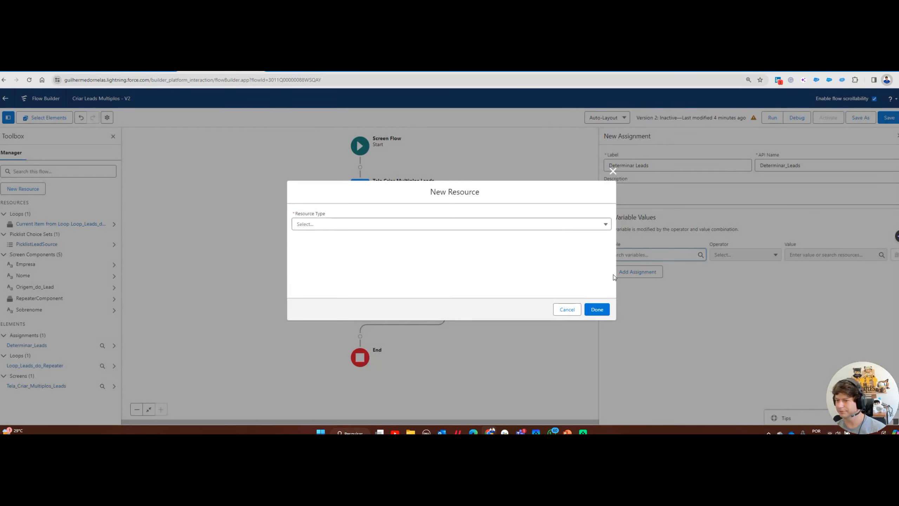
{"action": "left_click", "coordinate": [341, 227]}
{"action": "left_click", "coordinate": [339, 239]}
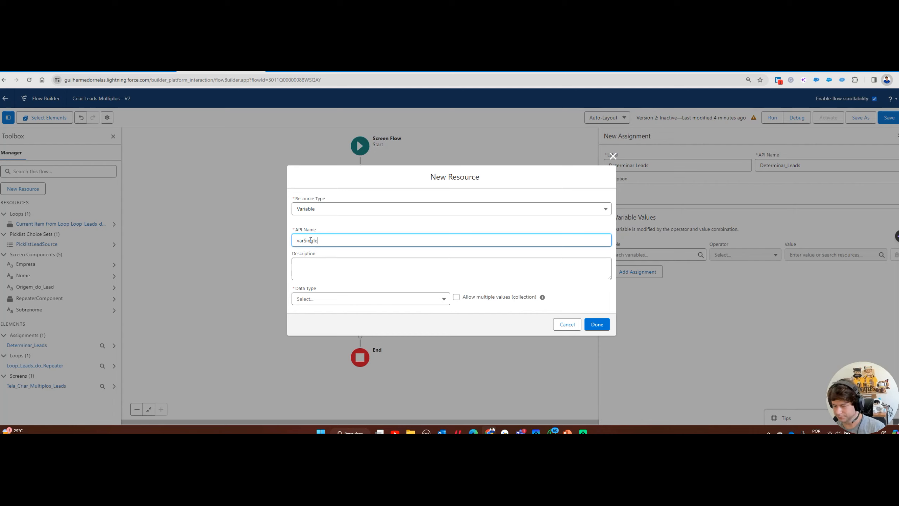
{"action": "type", "text": "varSingleLeadRecord"}
{"action": "key", "text": "Tab"}
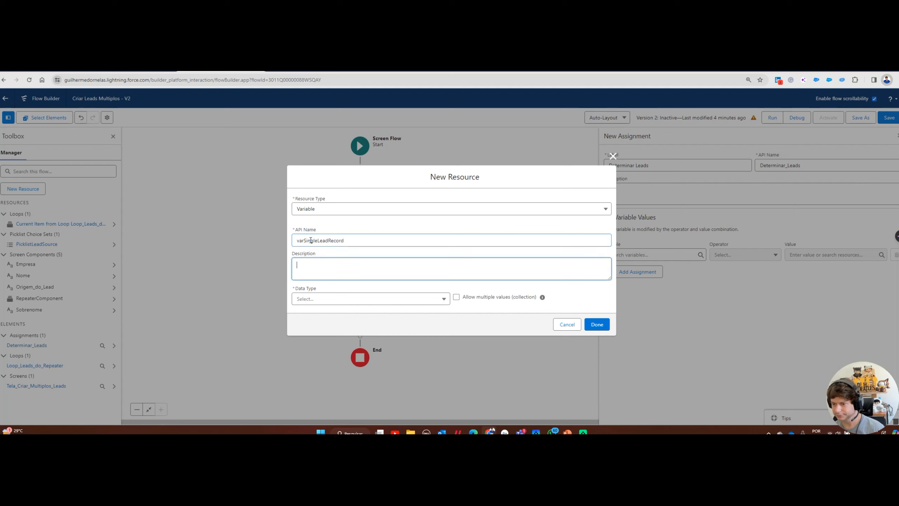
{"action": "left_click", "coordinate": [319, 301]}
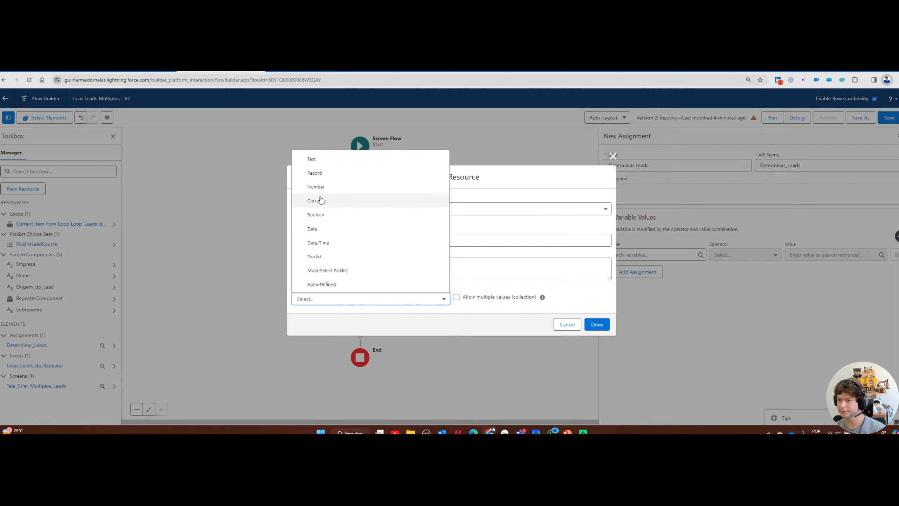
{"action": "left_click", "coordinate": [319, 179]}
{"action": "left_click", "coordinate": [312, 298]}
{"action": "type", "text": "lead"}
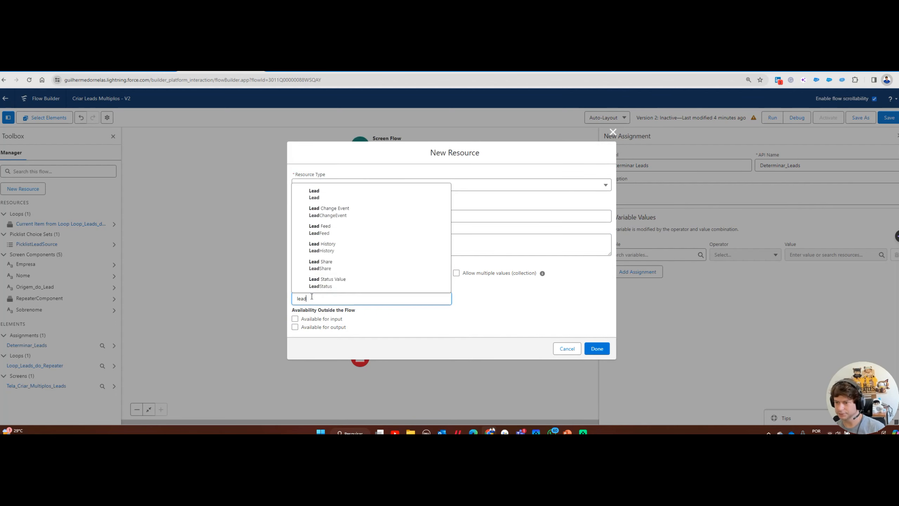
{"action": "left_click", "coordinate": [327, 195]}
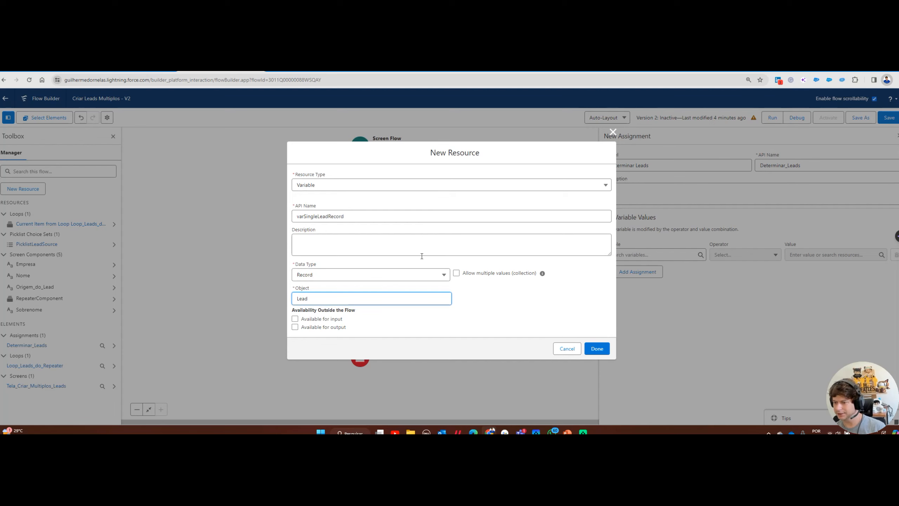
{"action": "left_click", "coordinate": [597, 349]}
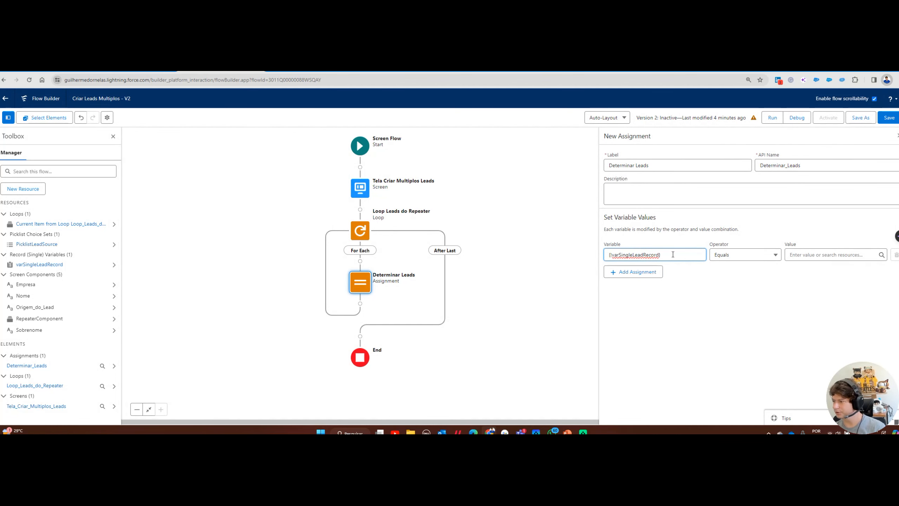
{"action": "left_click_drag", "start_coordinate": [673, 255], "coordinate": [414, 218]}
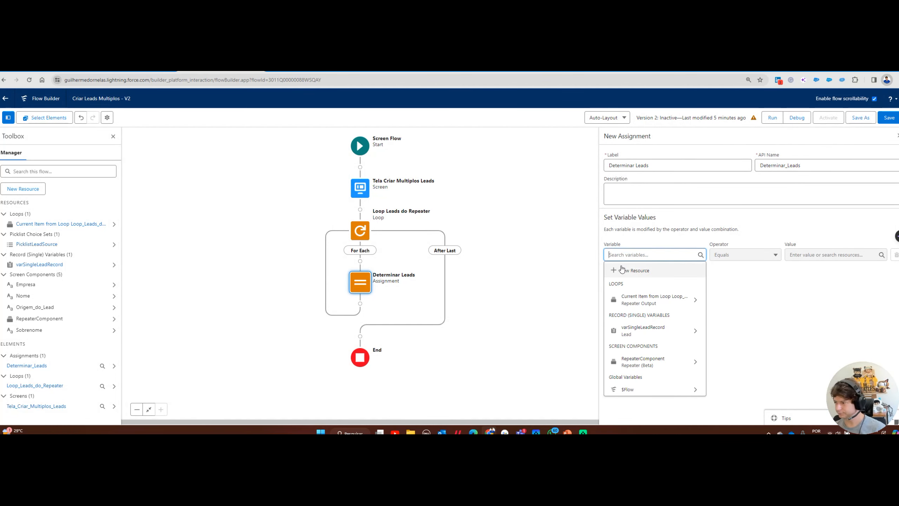
Create a Record variable of object Lead allowing multiple values, named varColLeadRecord
{"action": "left_click", "coordinate": [618, 270]}
{"action": "left_click", "coordinate": [339, 226]}
{"action": "left_click", "coordinate": [324, 238]}
{"action": "left_click", "coordinate": [302, 235]}
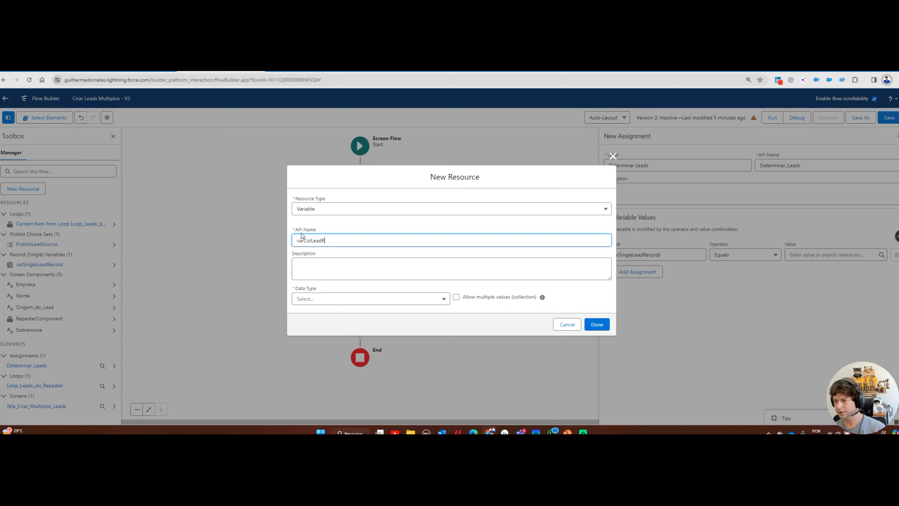
{"action": "key", "text": "Tab"}
{"action": "left_click", "coordinate": [339, 299]}
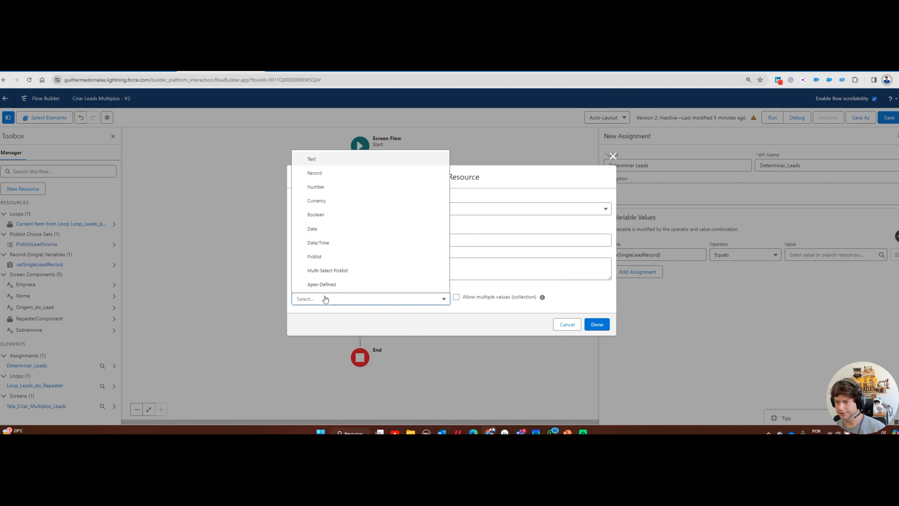
{"action": "left_click", "coordinate": [335, 174]}
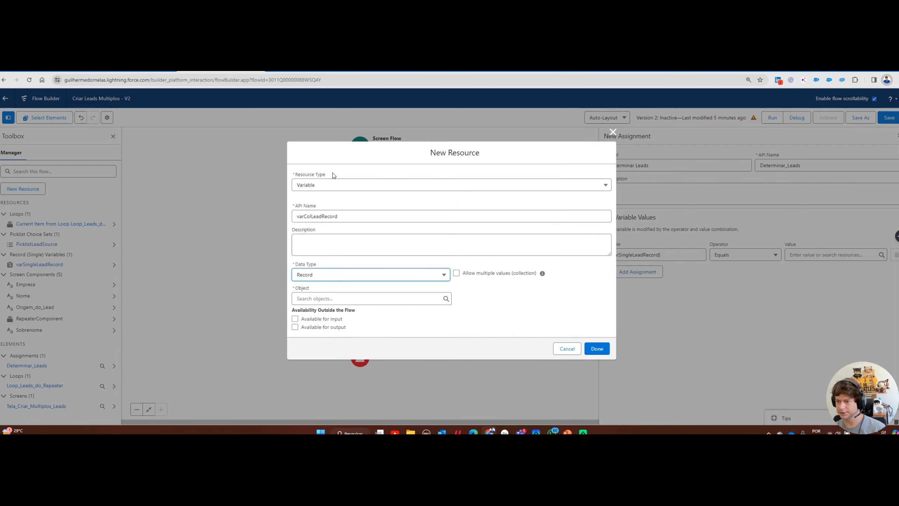
{"action": "left_click", "coordinate": [457, 274]}
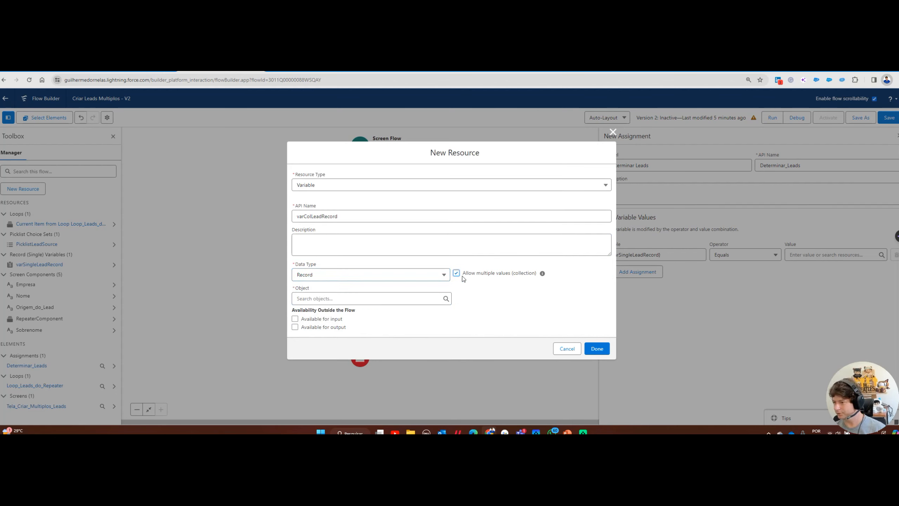
{"action": "left_click", "coordinate": [300, 299]}
{"action": "type", "text": "lead"}
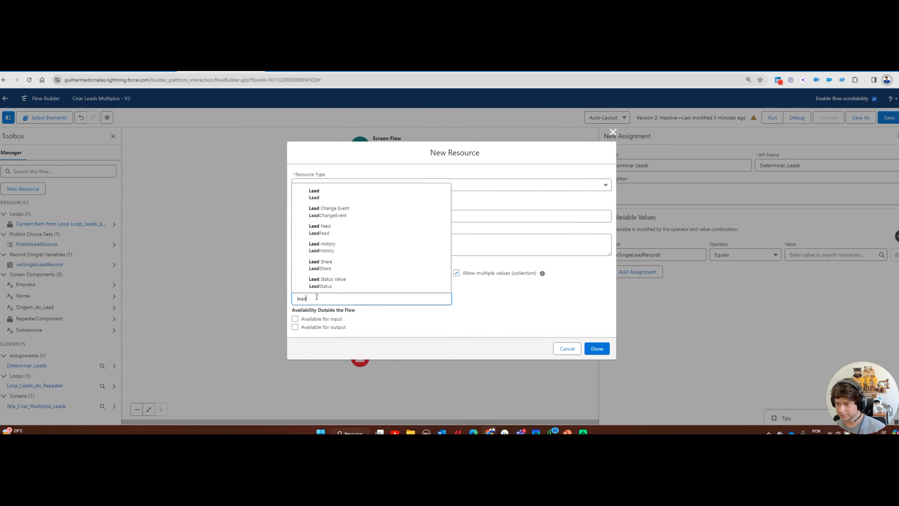
{"action": "left_click", "coordinate": [322, 196]}
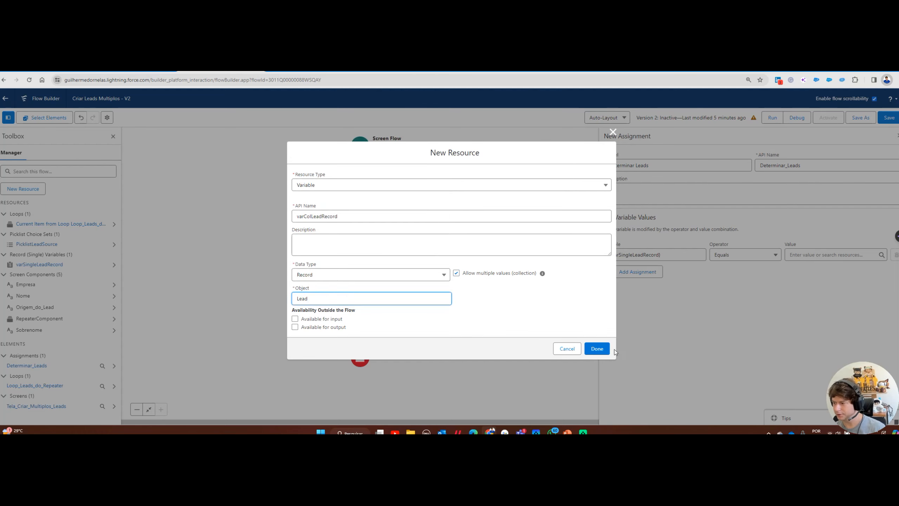
{"action": "left_click", "coordinate": [604, 353]}
Clear the assignment's Variable field and reopen the variable list
{"action": "triple_click", "coordinate": [678, 255]}
{"action": "key", "text": "BackSpace"}
{"action": "left_click", "coordinate": [751, 304]}
{"action": "left_click", "coordinate": [651, 255]}
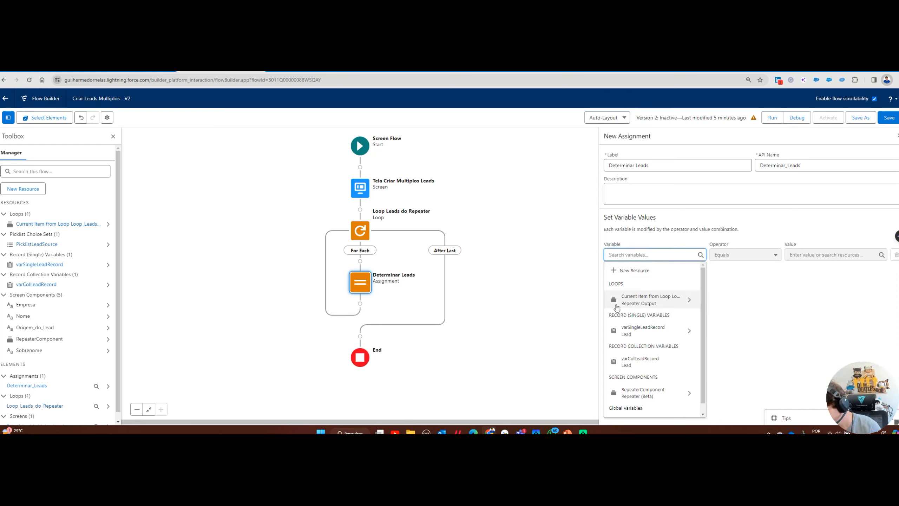
Assign the loop item's Nome to varSingleLeadRecord's Full Name field
{"action": "left_click", "coordinate": [627, 330]}
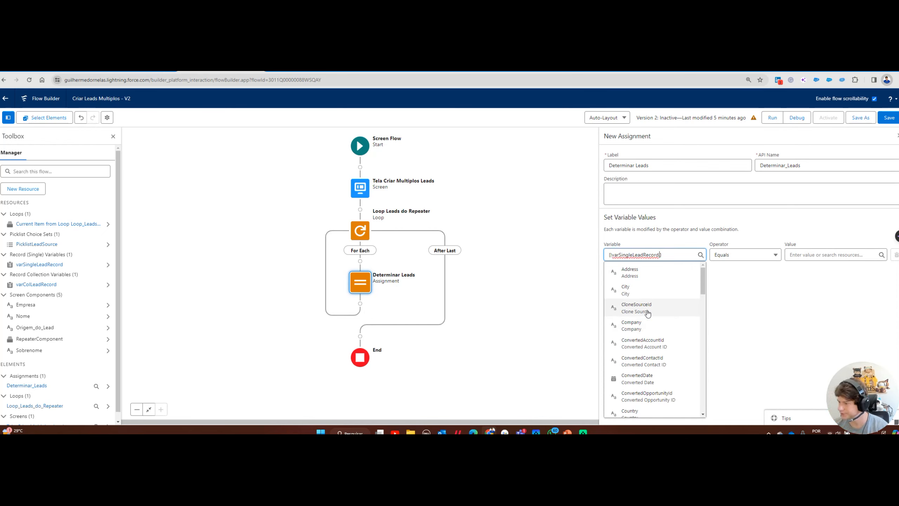
{"action": "type", "text": "name"}
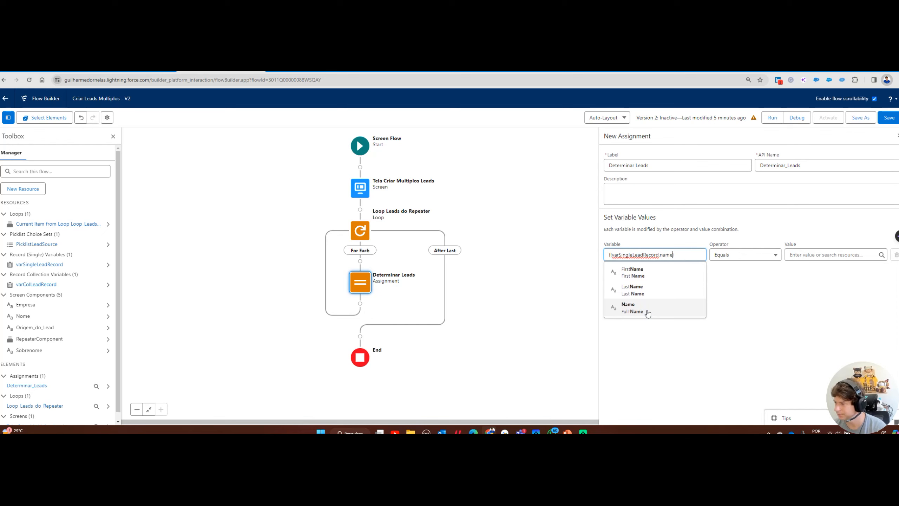
{"action": "left_click", "coordinate": [647, 313]}
{"action": "left_click", "coordinate": [828, 254]}
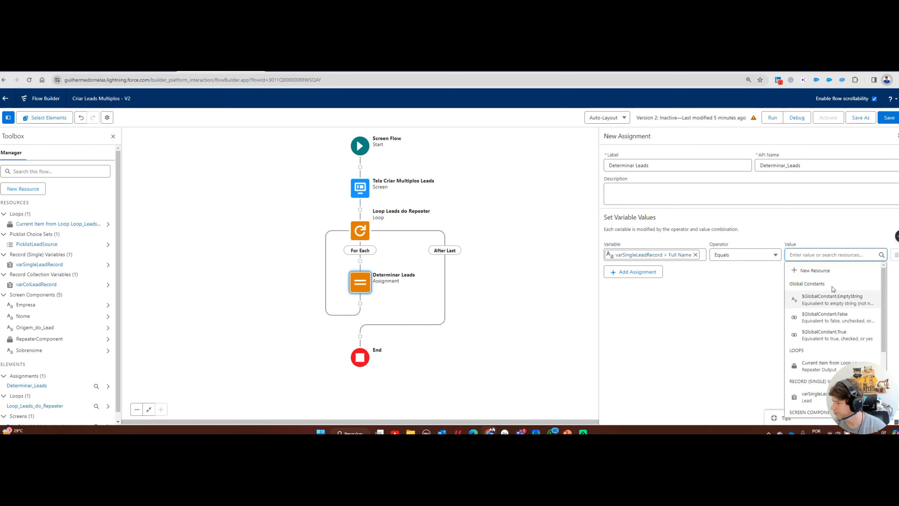
{"action": "scroll", "coordinate": [824, 322], "scroll_direction": "down", "scroll_amount": 3}
{"action": "left_click", "coordinate": [831, 331]}
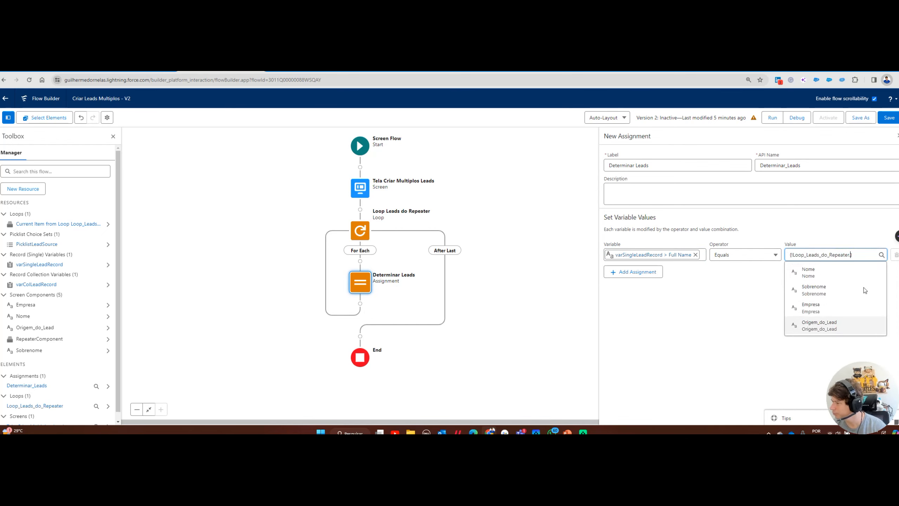
{"action": "left_click", "coordinate": [825, 275]}
Add a row assigning the loop item's Sobrenome to varSingleLeadRecord's LastName
{"action": "left_click", "coordinate": [630, 272]}
{"action": "left_click", "coordinate": [624, 280]}
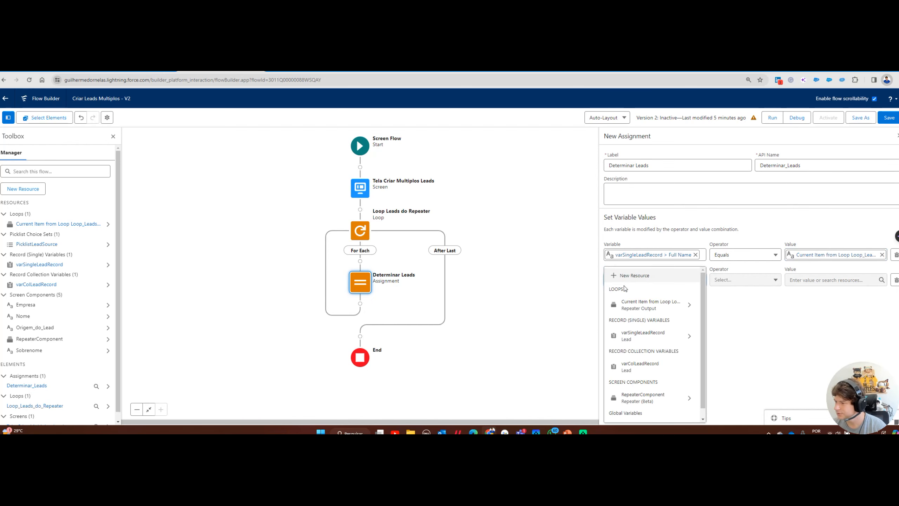
{"action": "left_click", "coordinate": [621, 342]}
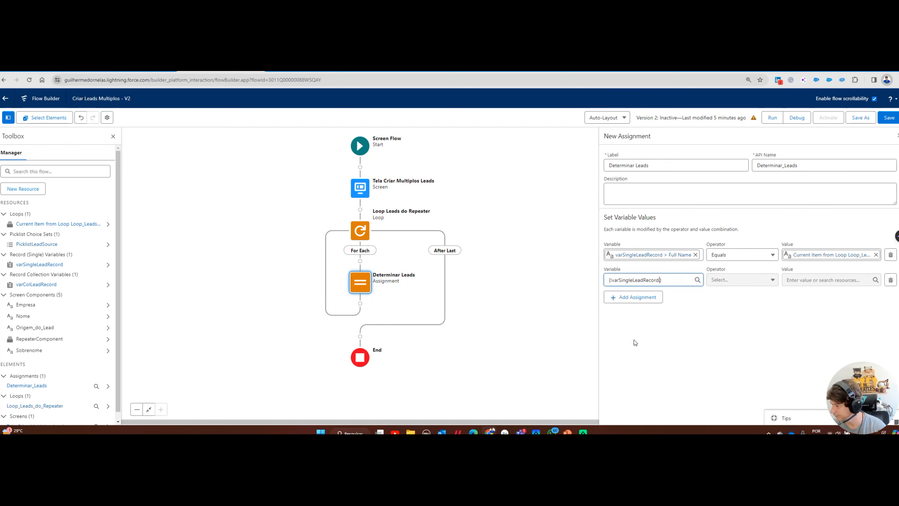
{"action": "type", "text": "last"}
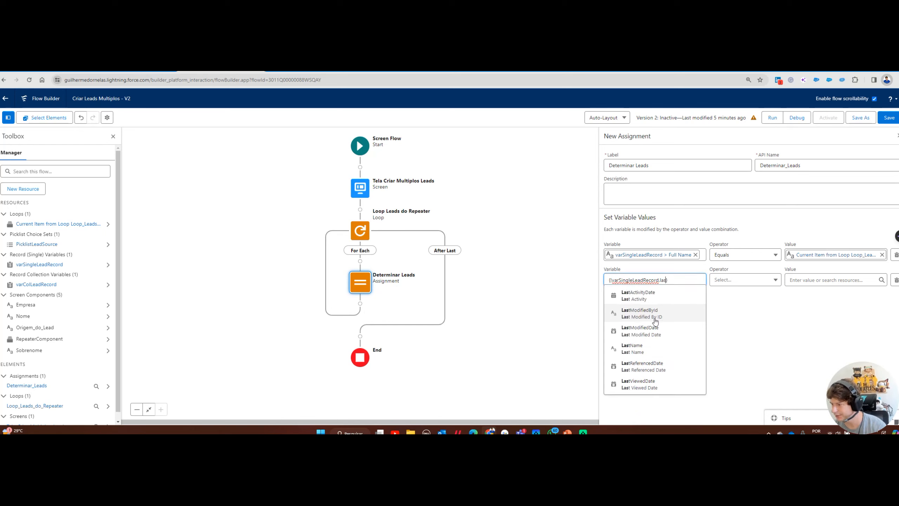
{"action": "left_click", "coordinate": [652, 354]}
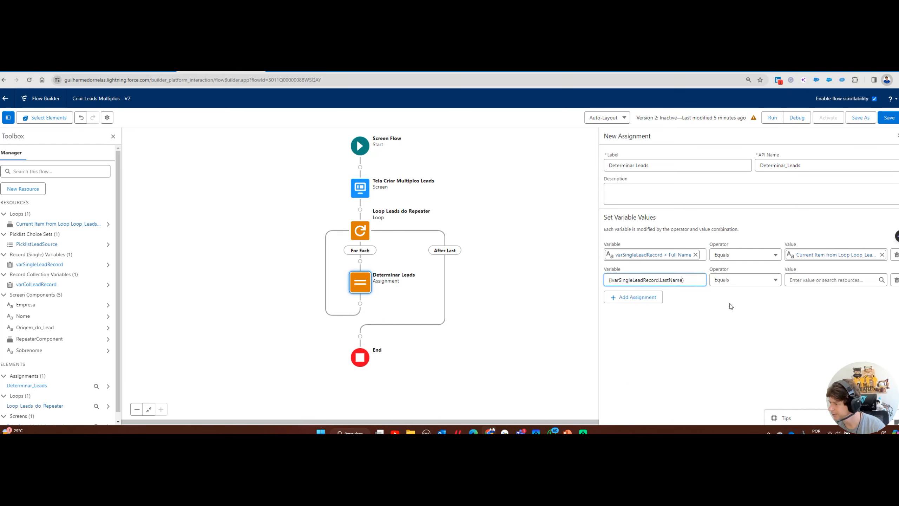
{"action": "left_click", "coordinate": [838, 280]}
{"action": "scroll", "coordinate": [818, 297], "scroll_direction": "down", "scroll_amount": 3}
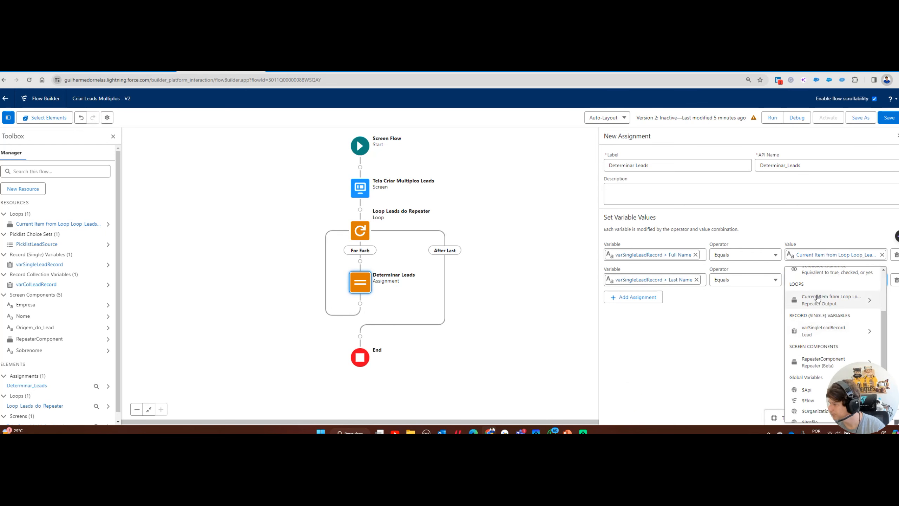
{"action": "left_click", "coordinate": [818, 299]}
{"action": "left_click", "coordinate": [828, 318]}
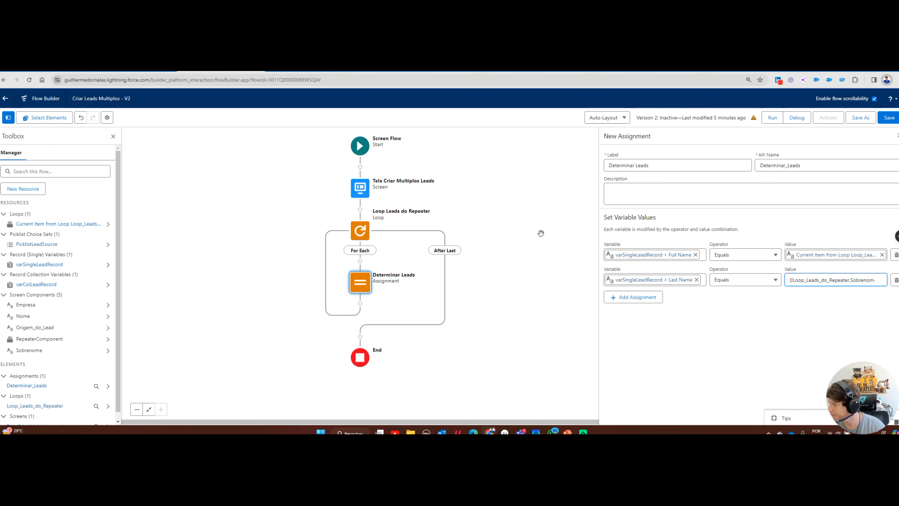
Add a row assigning the loop item's Empresa to varSingleLeadRecord's Company
{"action": "left_click", "coordinate": [634, 296]}
{"action": "left_click", "coordinate": [631, 304]}
{"action": "type", "text": "v"}
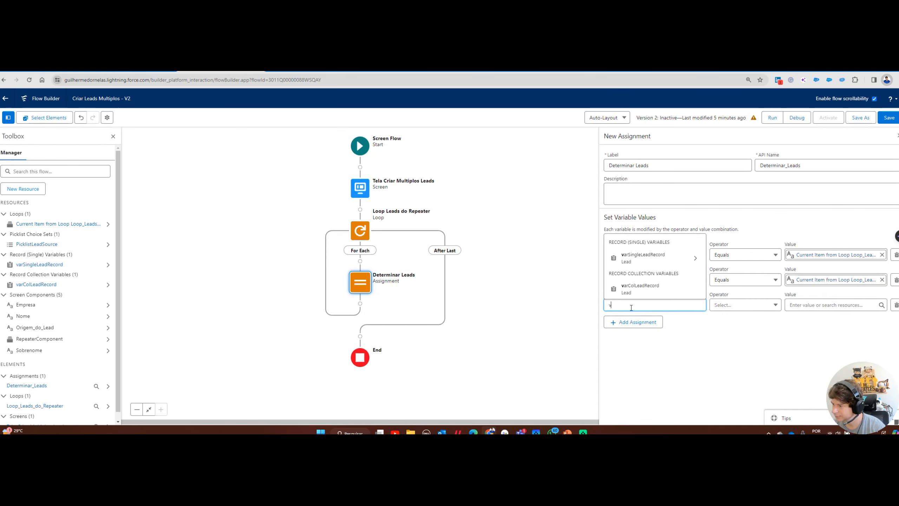
{"action": "left_click", "coordinate": [645, 258]}
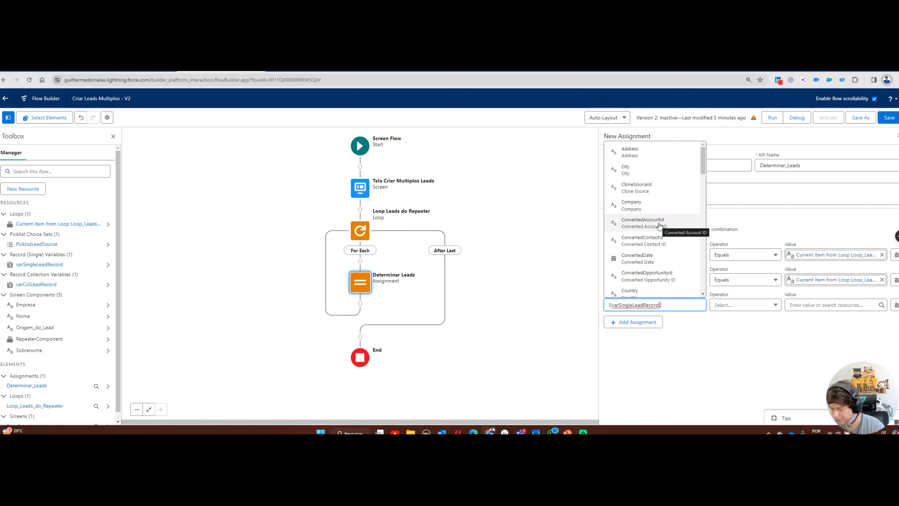
{"action": "left_click", "coordinate": [632, 206]}
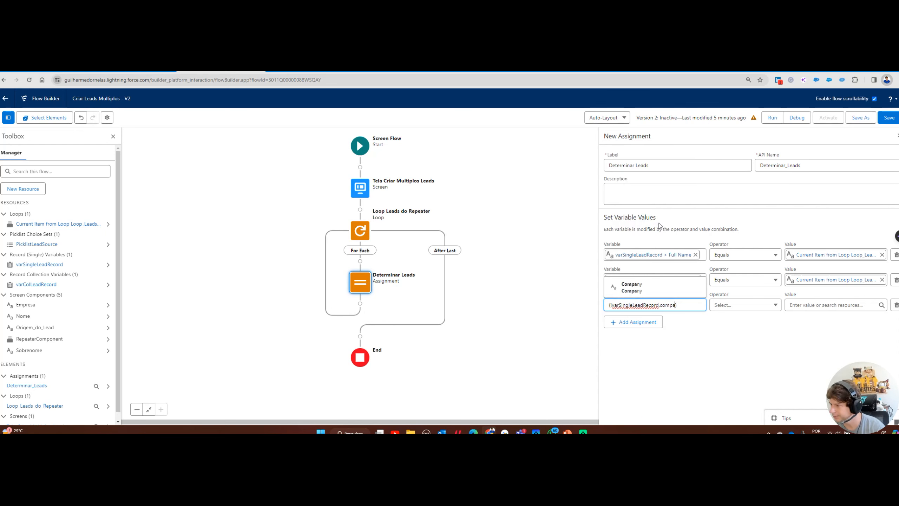
{"action": "left_click", "coordinate": [811, 302]}
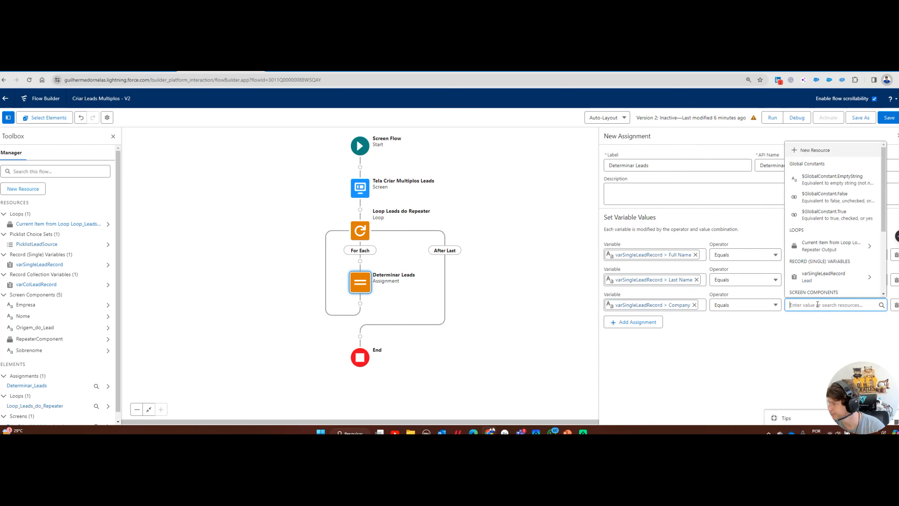
{"action": "left_click", "coordinate": [815, 248]}
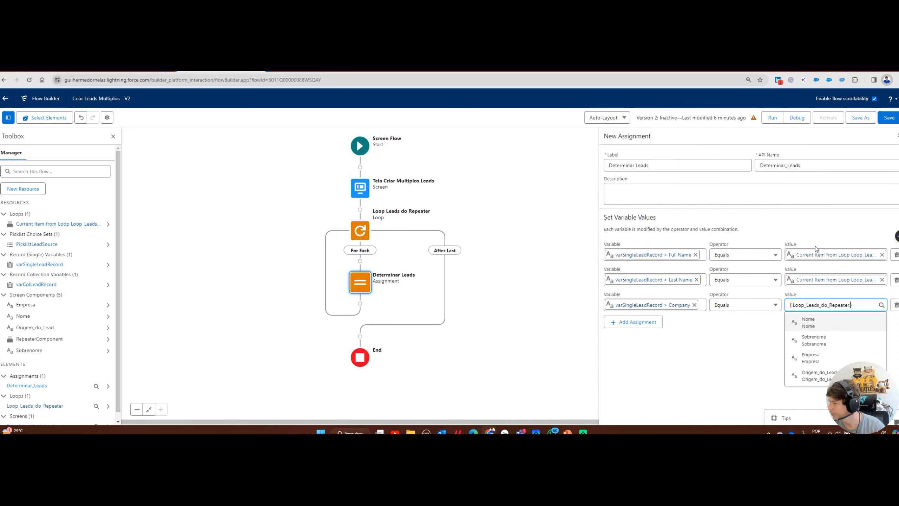
{"action": "left_click", "coordinate": [811, 359]}
Add a row assigning the loop item's Origem_do_Lead to varSingleLeadRecord's LeadSource
{"action": "left_click", "coordinate": [628, 322]}
{"action": "left_click", "coordinate": [618, 329]}
{"action": "type", "text": "var"}
{"action": "left_click", "coordinate": [638, 289]}
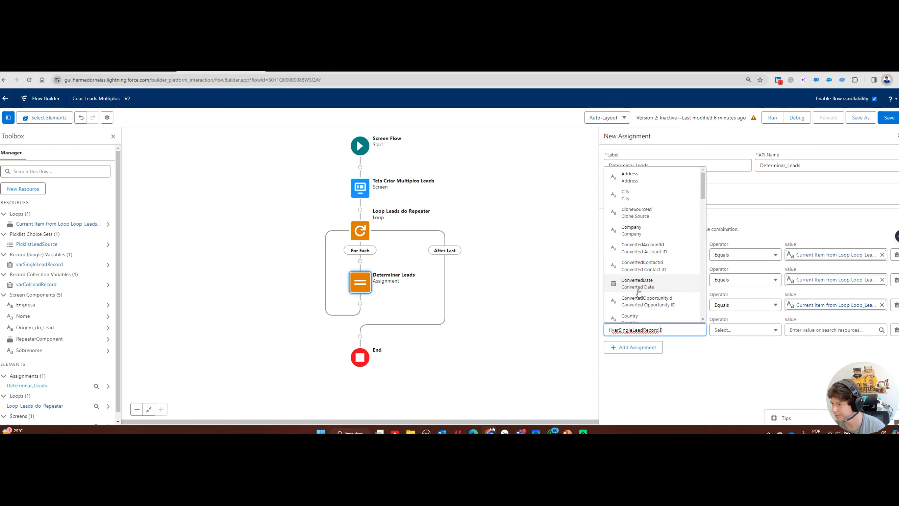
{"action": "type", "text": "lead"}
{"action": "scroll", "coordinate": [657, 254], "scroll_direction": "down", "scroll_amount": 5}
{"action": "scroll", "coordinate": [658, 256], "scroll_direction": "down", "scroll_amount": 2}
{"action": "left_click", "coordinate": [633, 245]}
{"action": "left_click", "coordinate": [816, 334]}
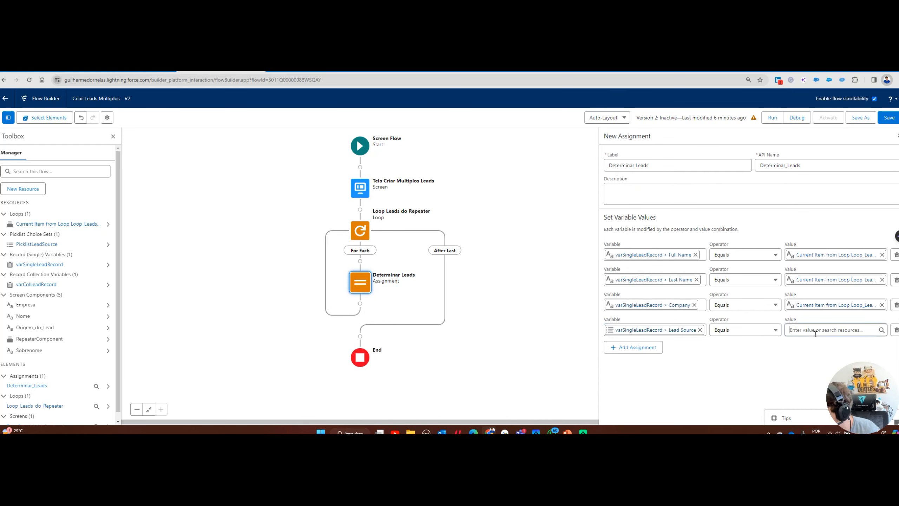
{"action": "type", "text": "le"}
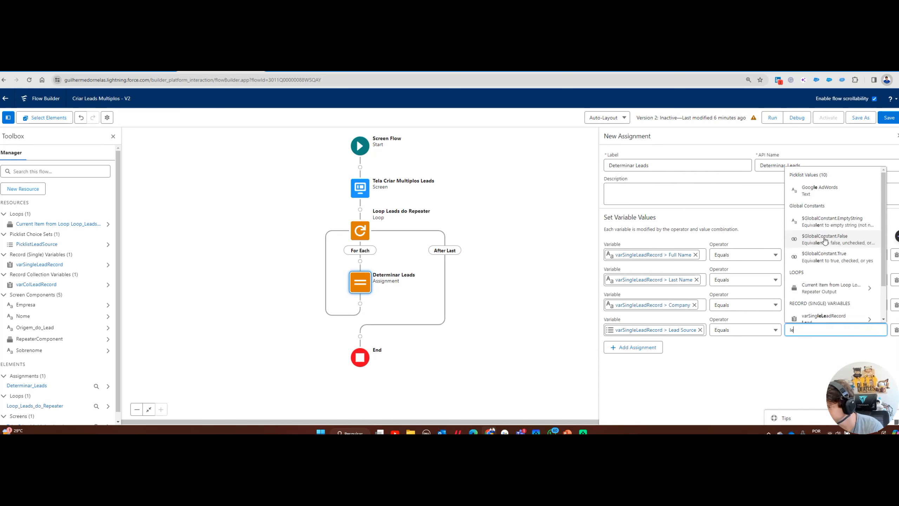
{"action": "left_click", "coordinate": [831, 288]}
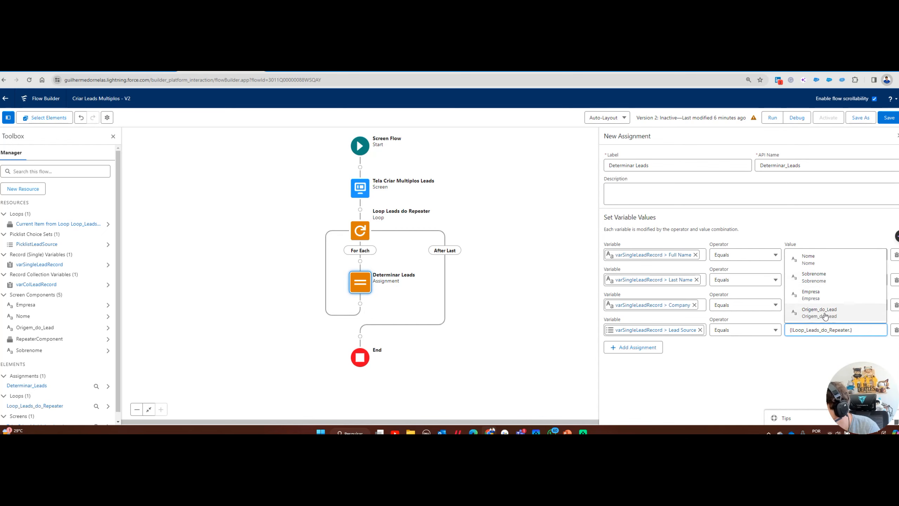
{"action": "left_click", "coordinate": [825, 314]}
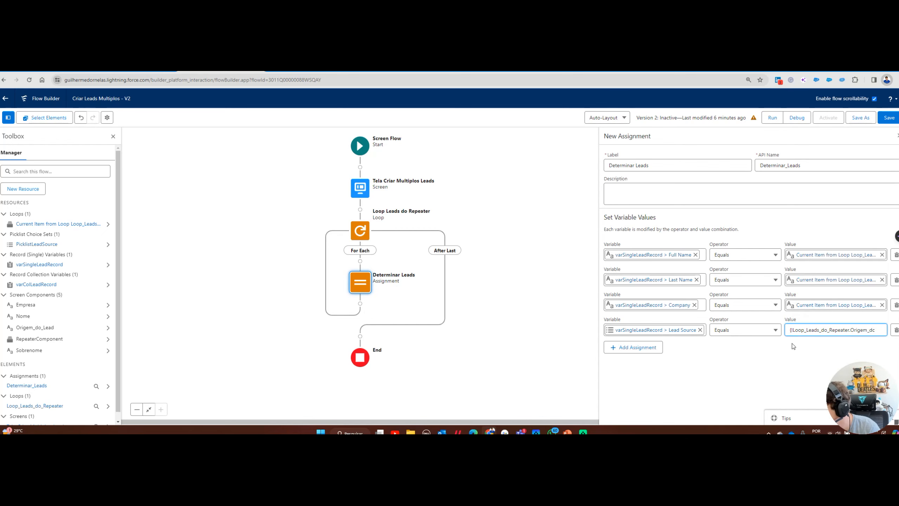
Add a row setting varSingleLeadRecord's Status to New, then save the flow
{"action": "left_click", "coordinate": [644, 349]}
{"action": "left_click", "coordinate": [639, 353]}
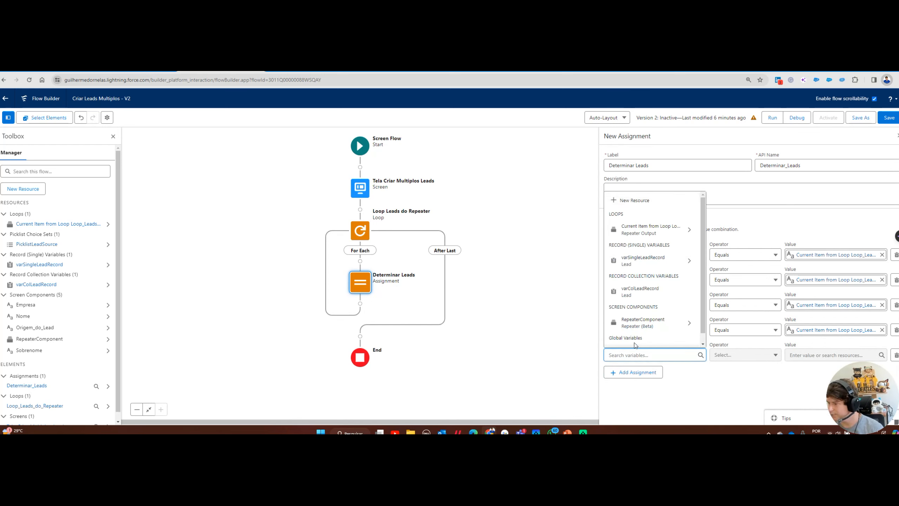
{"action": "left_click", "coordinate": [637, 260]}
{"action": "type", "text": "Status"}
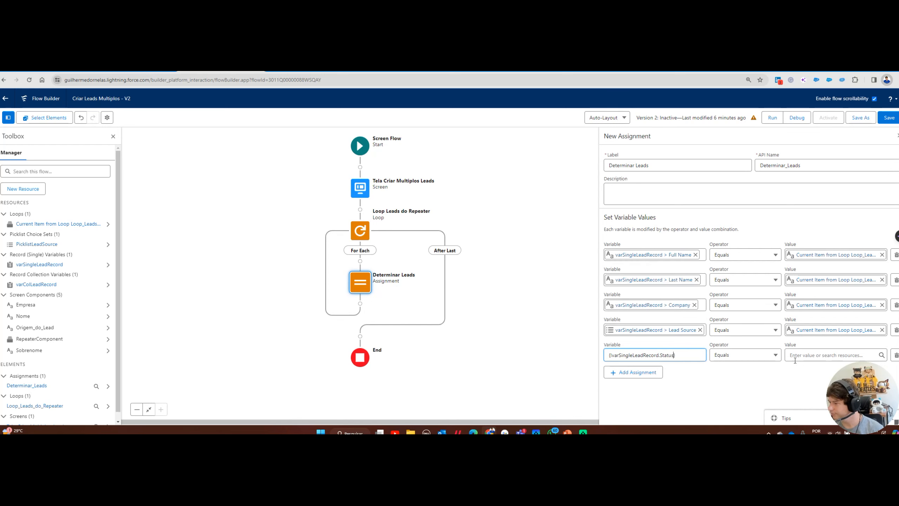
{"action": "left_click", "coordinate": [800, 356]}
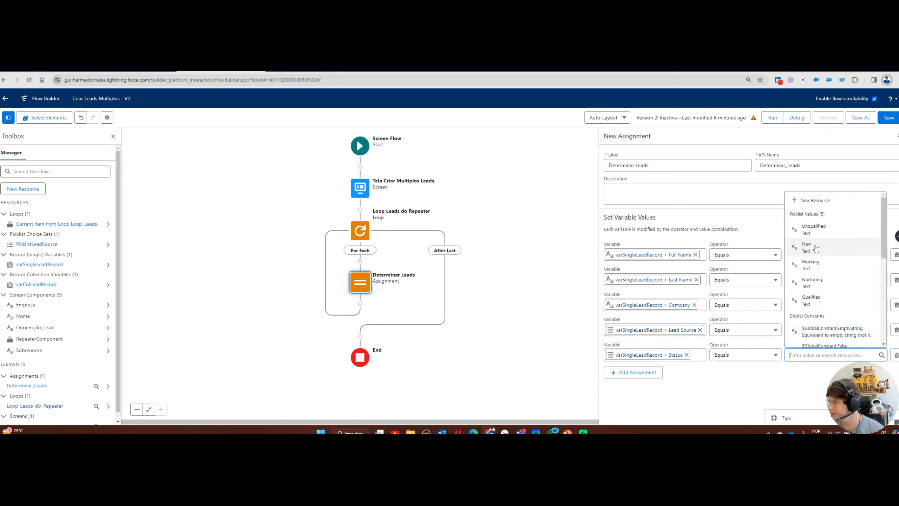
{"action": "left_click", "coordinate": [805, 284]}
{"action": "left_click", "coordinate": [747, 383]}
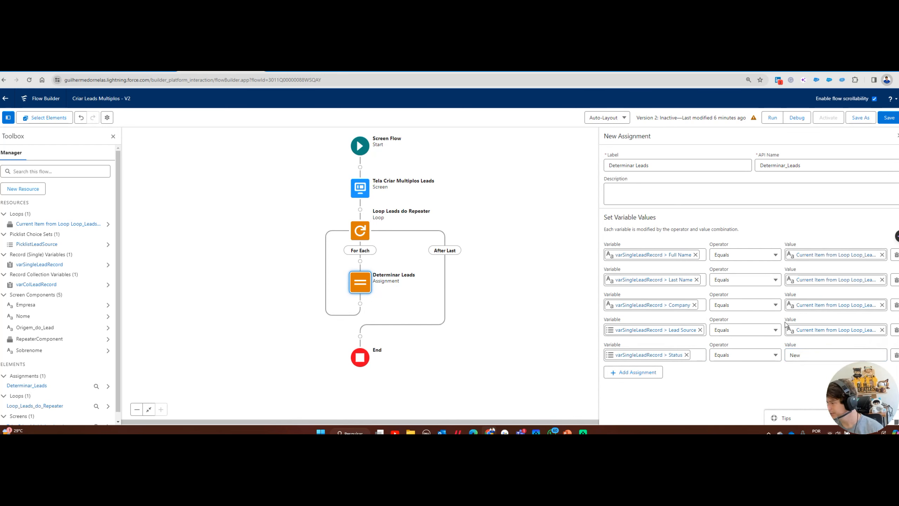
{"action": "left_click", "coordinate": [889, 118]}
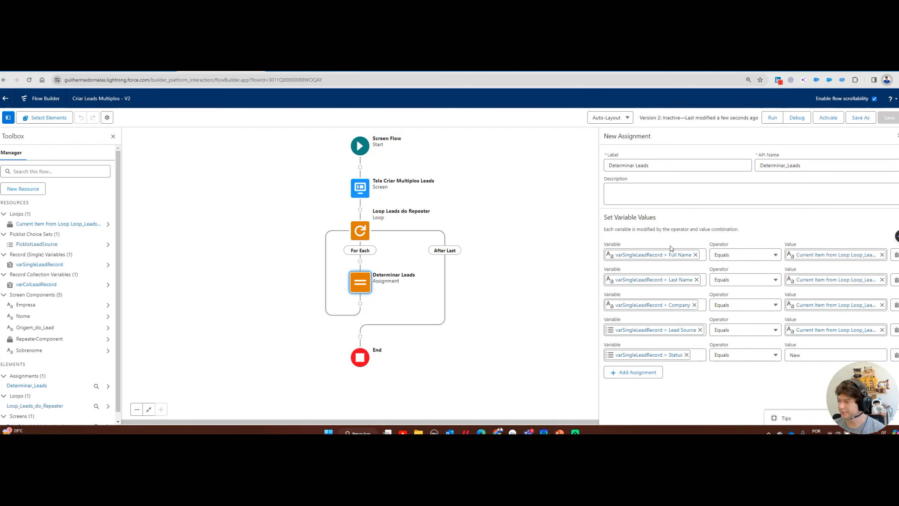
Add a row that adds varSingleLeadRecord to the varColLeadRecord collection, then close the assignment
{"action": "left_click", "coordinate": [623, 372]}
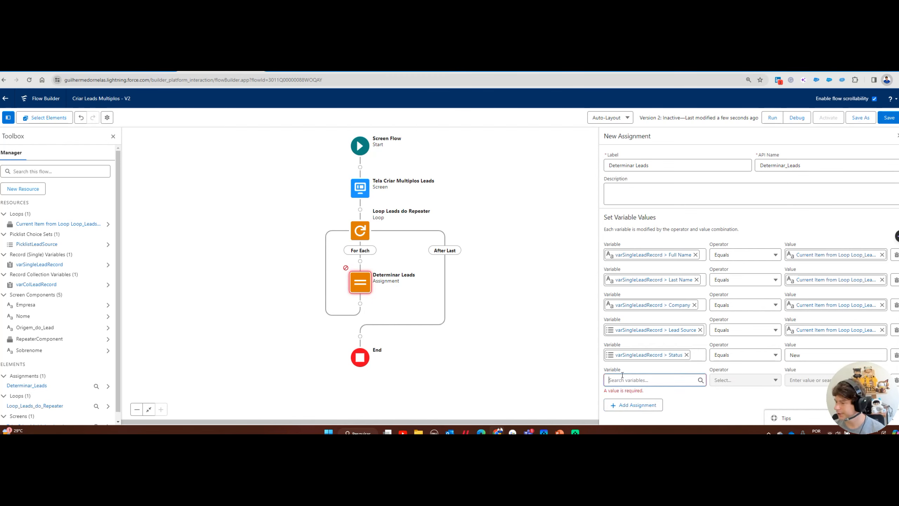
{"action": "left_click", "coordinate": [622, 378]}
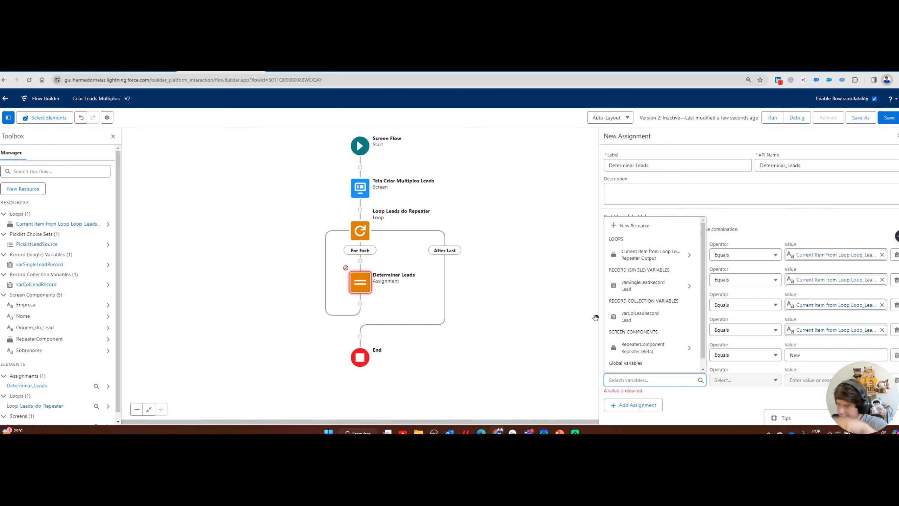
{"action": "left_click", "coordinate": [623, 316]}
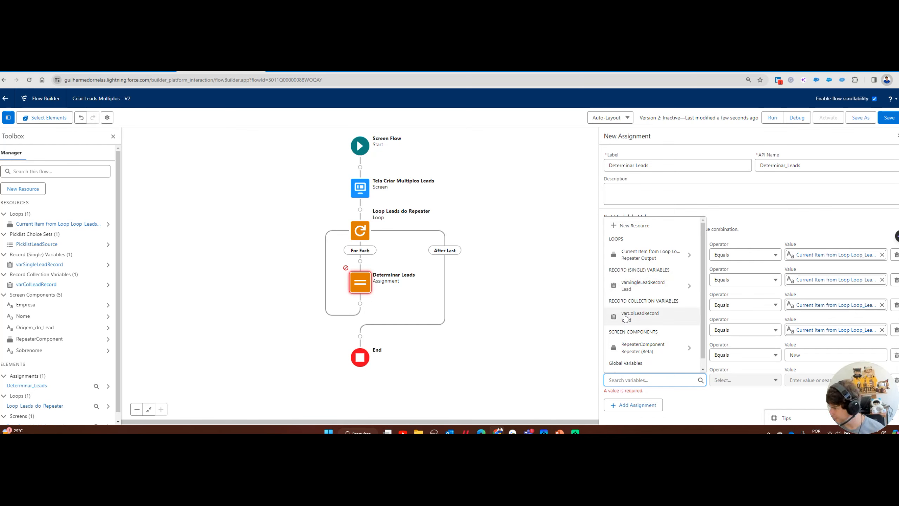
{"action": "left_click", "coordinate": [718, 379]}
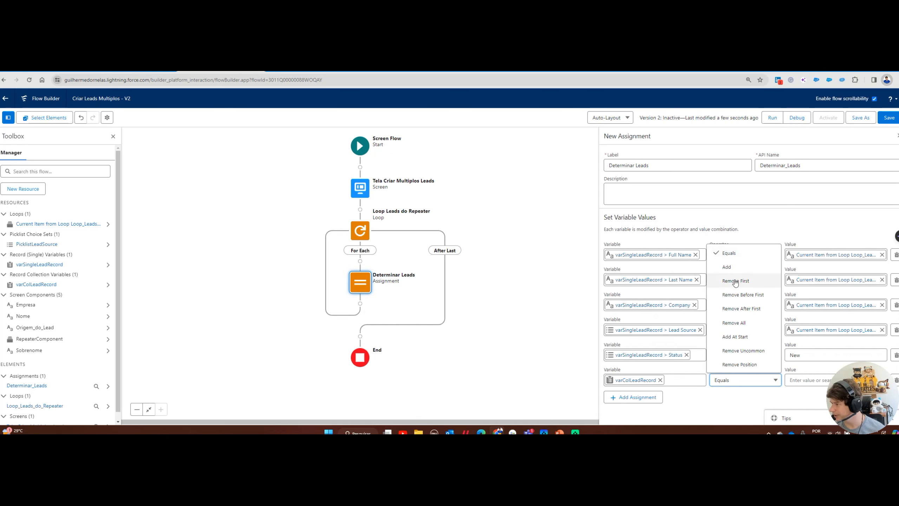
{"action": "left_click", "coordinate": [728, 268]}
{"action": "left_click", "coordinate": [802, 379]}
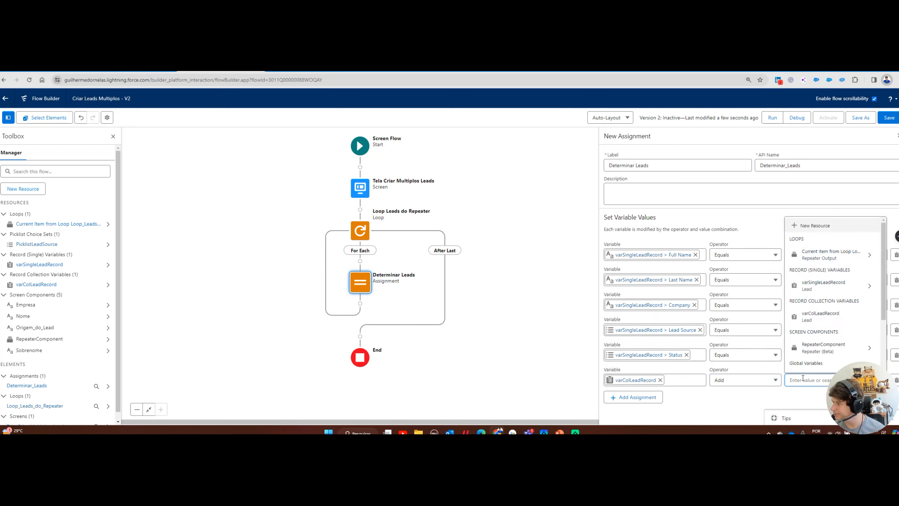
{"action": "left_click", "coordinate": [800, 286]}
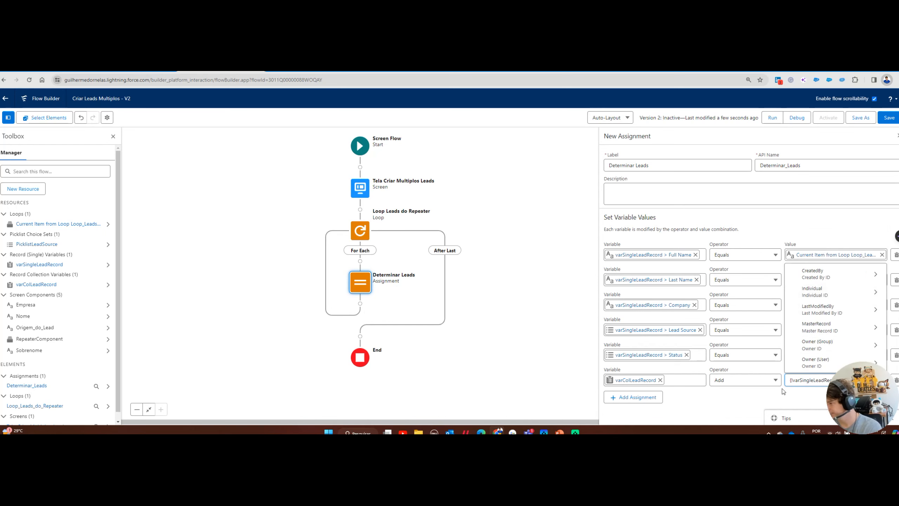
{"action": "left_click", "coordinate": [765, 394]}
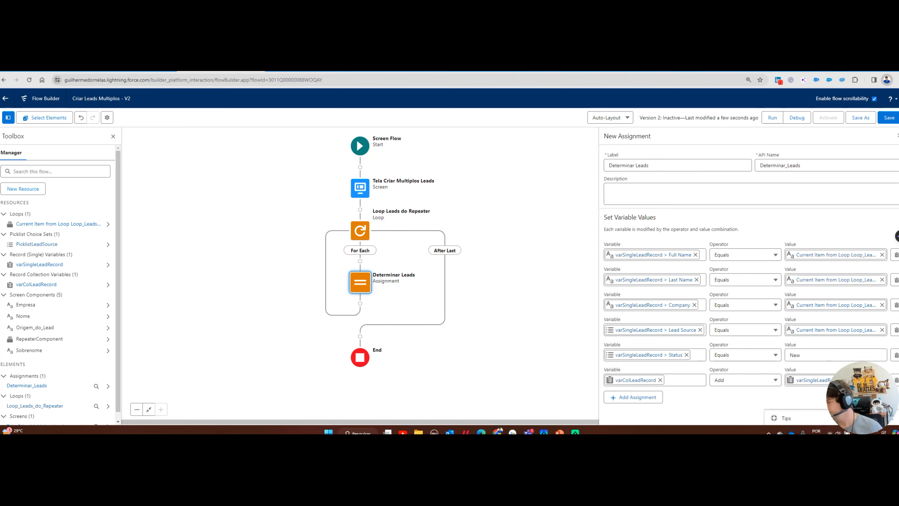
{"action": "left_click", "coordinate": [801, 409]}
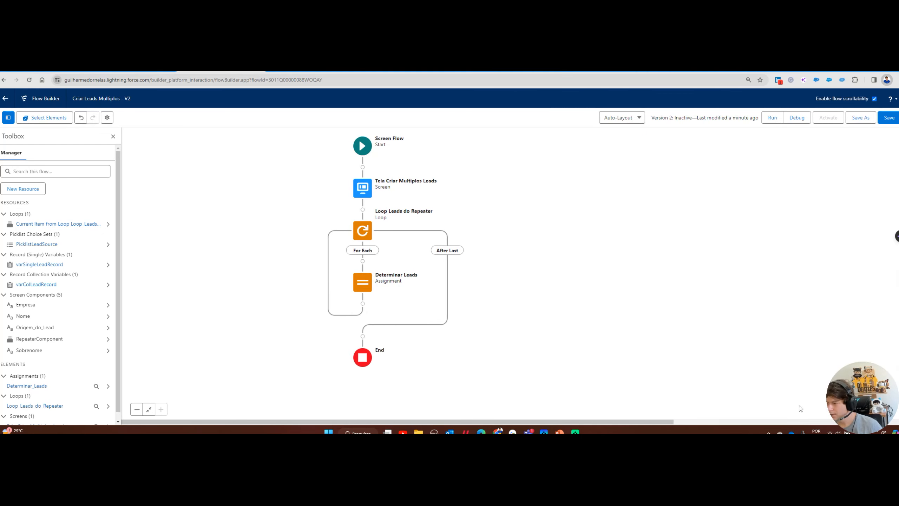
Review the Determinar Leads assignment, then add a Create Records step after the loop
{"action": "left_click", "coordinate": [366, 287]}
{"action": "left_click", "coordinate": [367, 287]}
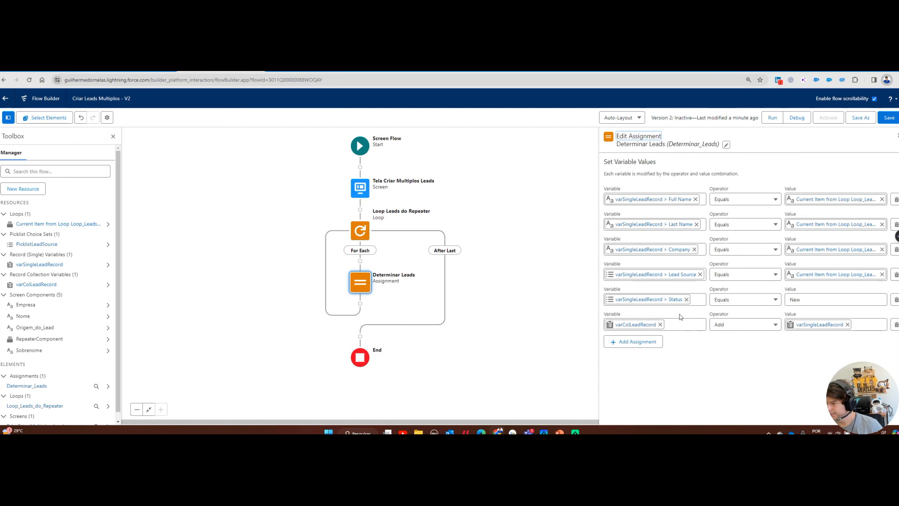
{"action": "left_click", "coordinate": [898, 136]}
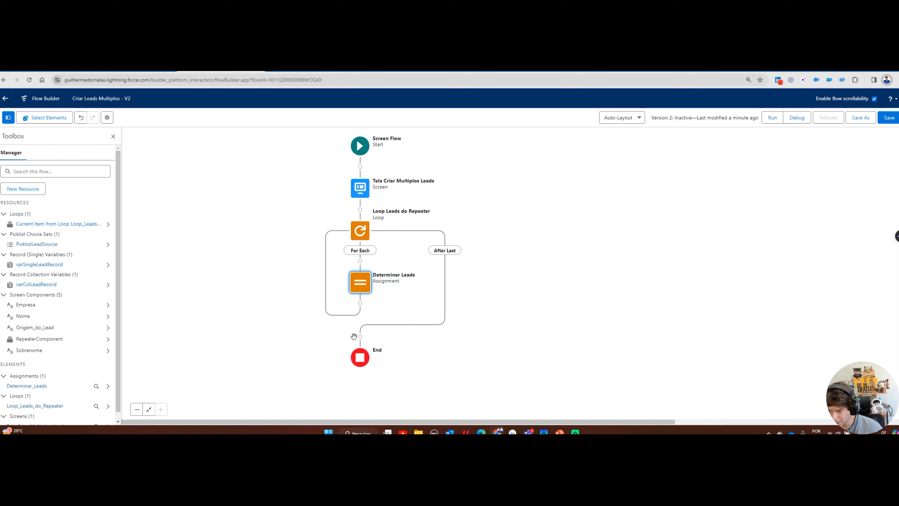
{"action": "left_click", "coordinate": [360, 336]}
{"action": "scroll", "coordinate": [357, 390], "scroll_direction": "down", "scroll_amount": 5}
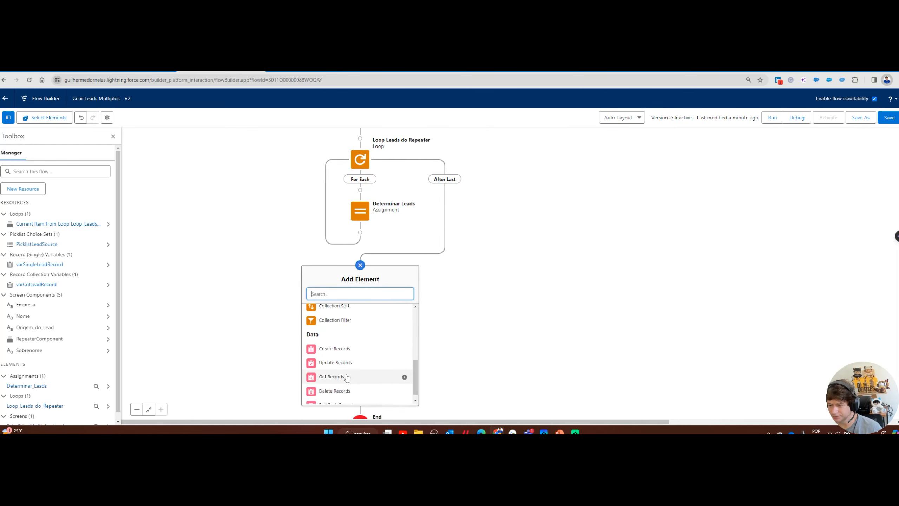
{"action": "left_click", "coordinate": [336, 344]}
Label it Criar Leads, create multiple records from varColLeadRecord, and save the flow
{"action": "left_click", "coordinate": [625, 163]}
{"action": "type", "text": "Criar Lea"}
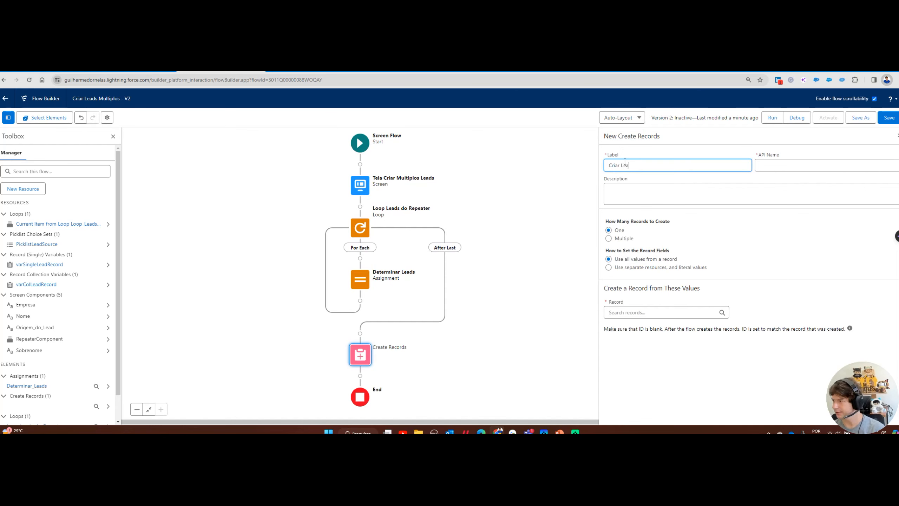
{"action": "left_click", "coordinate": [624, 240]}
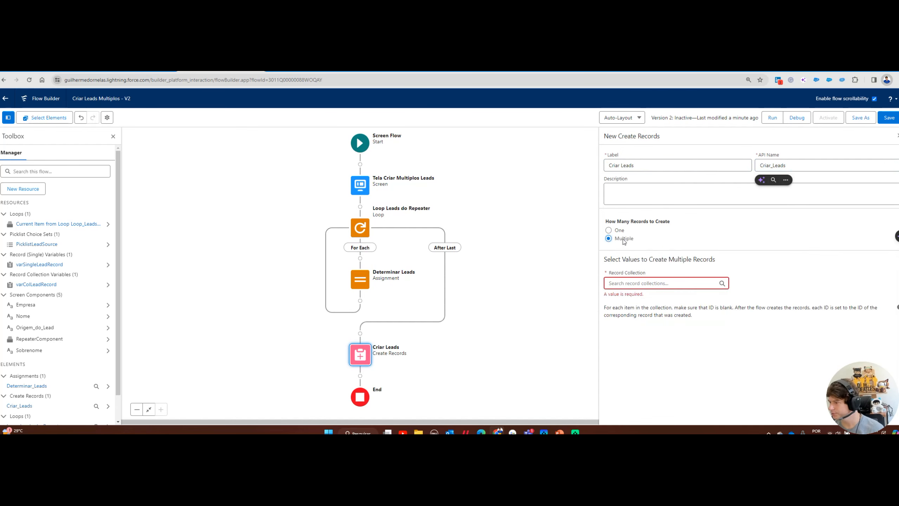
{"action": "left_click", "coordinate": [635, 285]}
{"action": "left_click", "coordinate": [655, 252]}
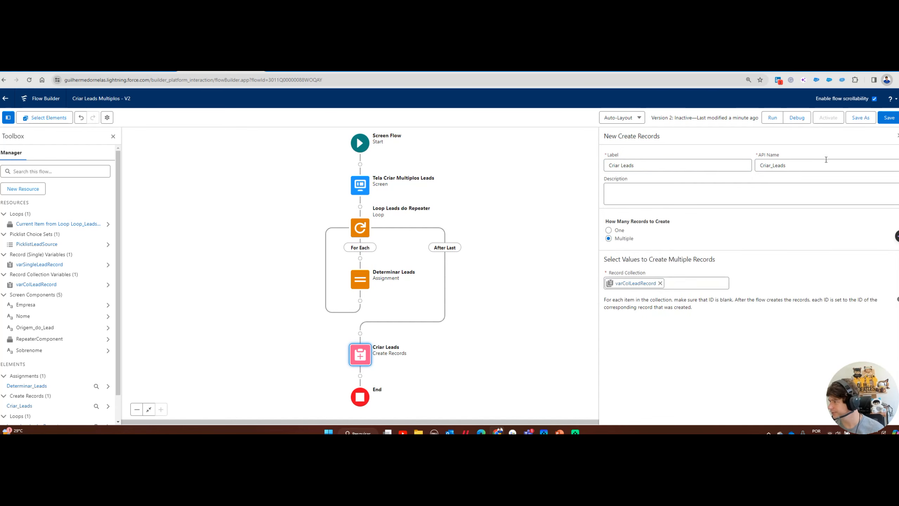
{"action": "left_click", "coordinate": [890, 118]}
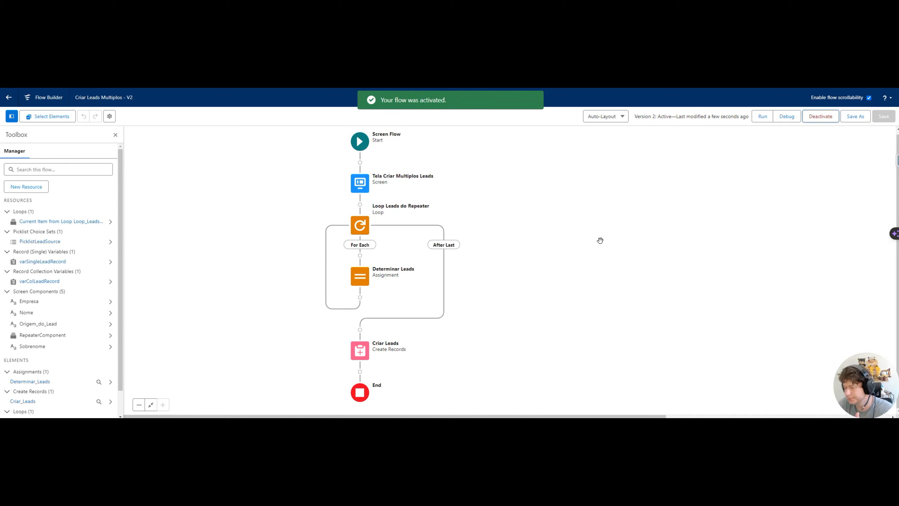
Back in Setup, open Criar Leads Multiplos details and copy its /flow/Create_LEads URL
{"action": "left_click", "coordinate": [9, 101]}
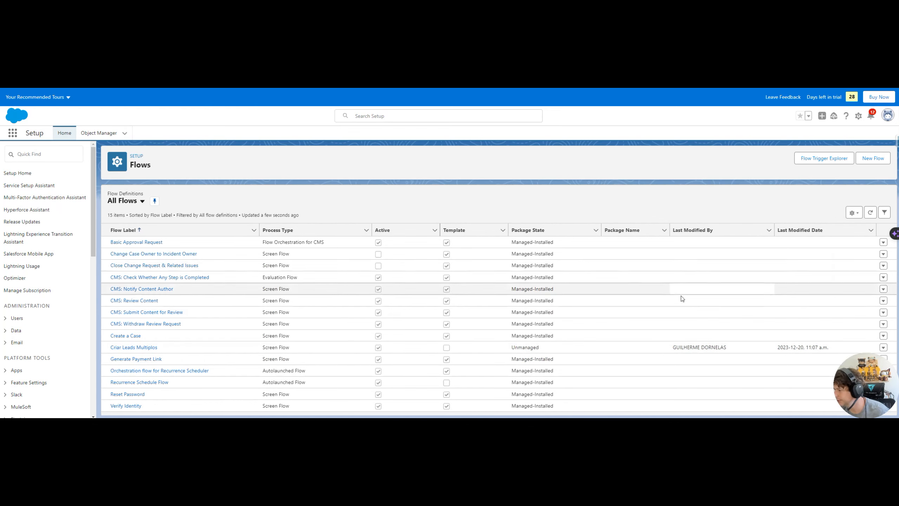
{"action": "key", "text": "ctrl+minus"}
{"action": "left_click", "coordinate": [887, 300]}
{"action": "left_click", "coordinate": [858, 313]}
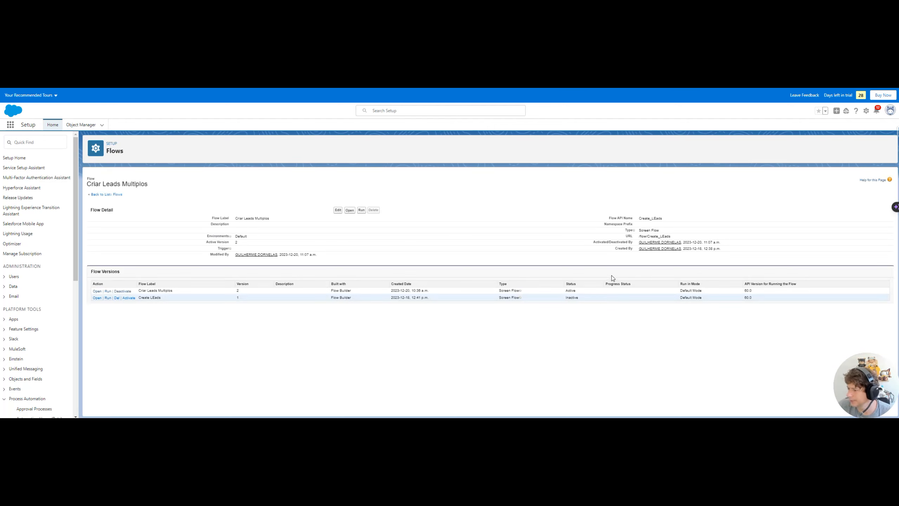
{"action": "left_click_drag", "start_coordinate": [672, 236], "coordinate": [637, 237]}
{"action": "key", "text": "ctrl+c"}
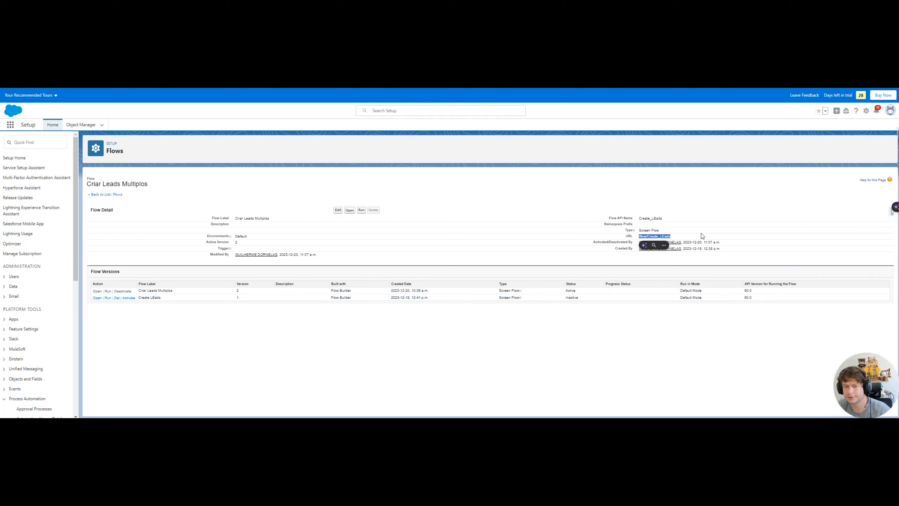
{"action": "left_click", "coordinate": [82, 125]}
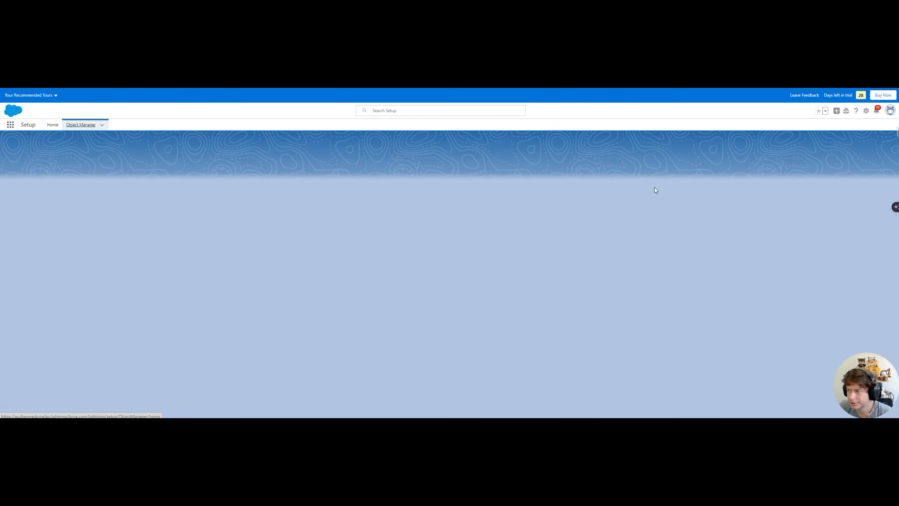
Find the Lead object and start a new button under Buttons, Links, and Actions
{"action": "left_click", "coordinate": [776, 146]}
{"action": "type", "text": "lead"}
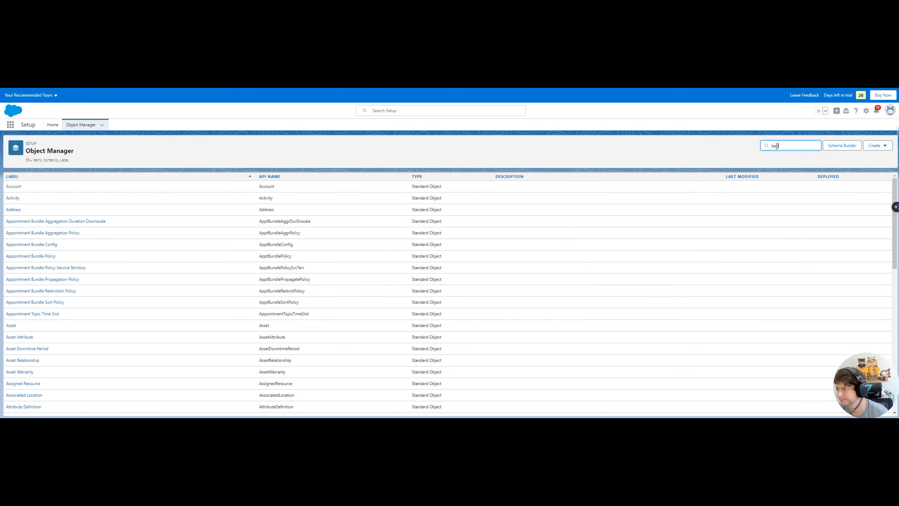
{"action": "left_click", "coordinate": [11, 187]}
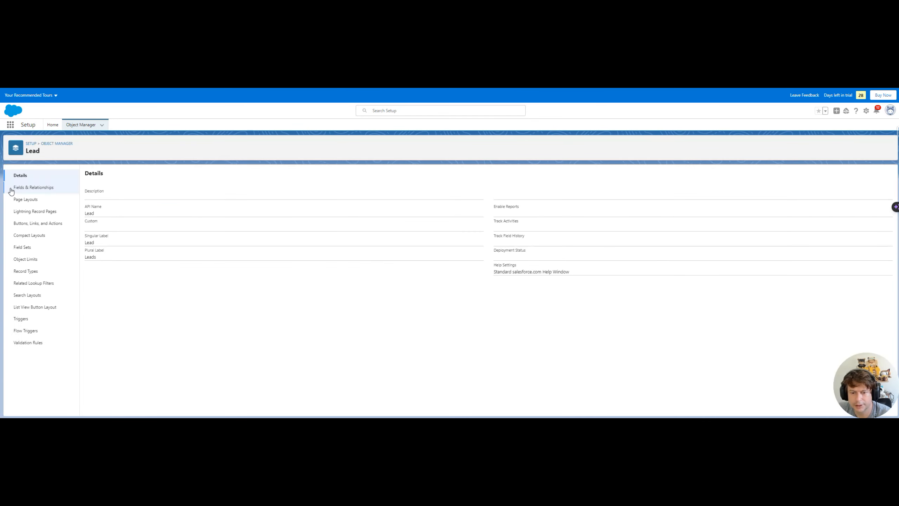
{"action": "left_click", "coordinate": [36, 223]}
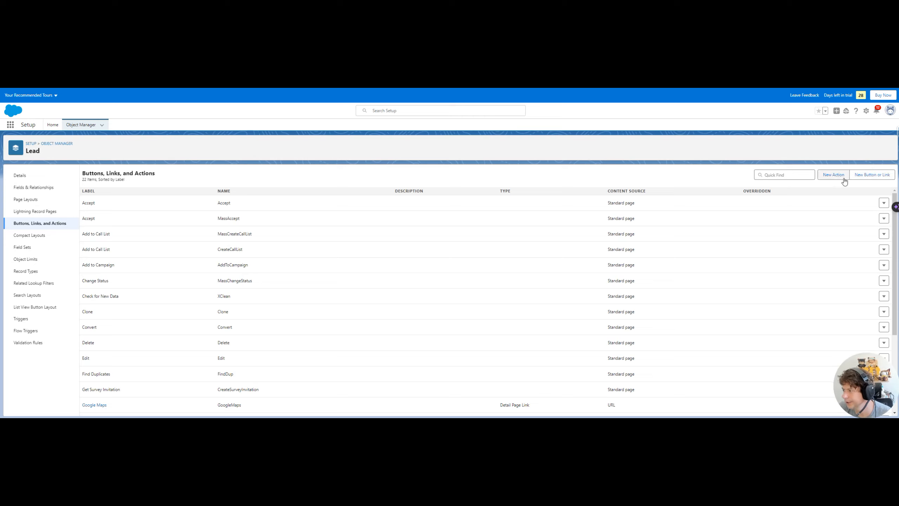
{"action": "left_click", "coordinate": [864, 175]}
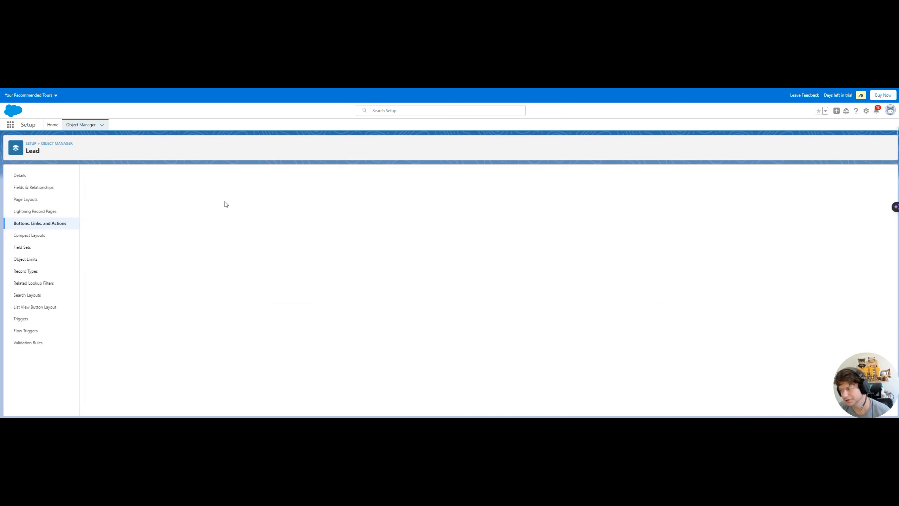
Label the button Criar Múltiplos Leads and fix its auto-filled API name
{"action": "left_click", "coordinate": [260, 203]}
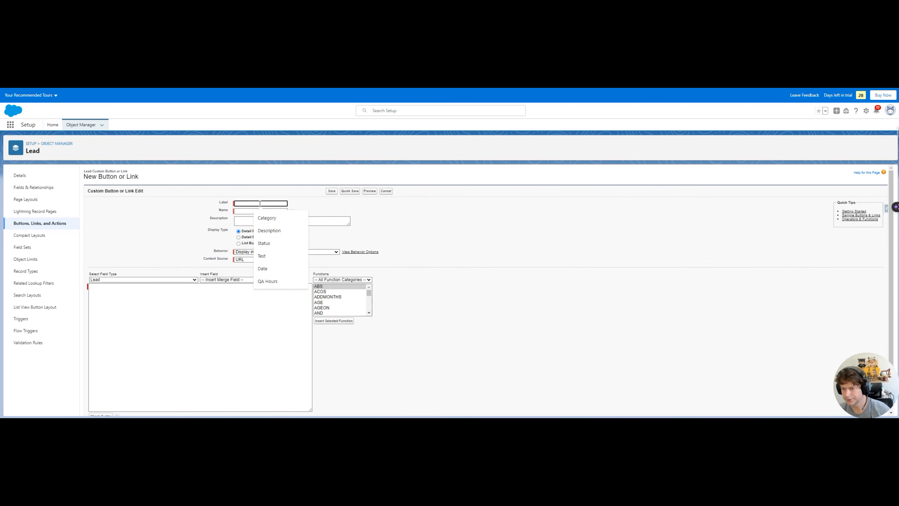
{"action": "type", "text": "Criar"}
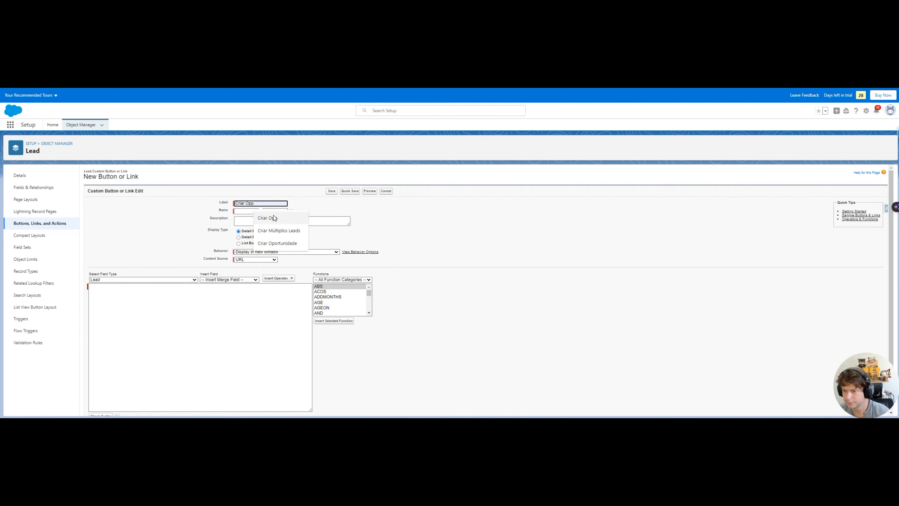
{"action": "left_click", "coordinate": [288, 230]}
{"action": "left_click", "coordinate": [260, 211]}
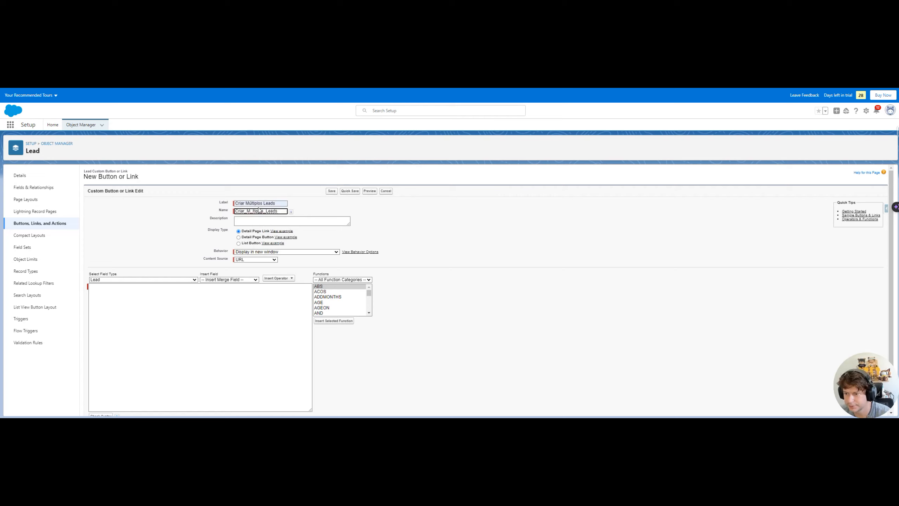
{"action": "key", "text": "BackSpace"}
{"action": "type", "text": "u"}
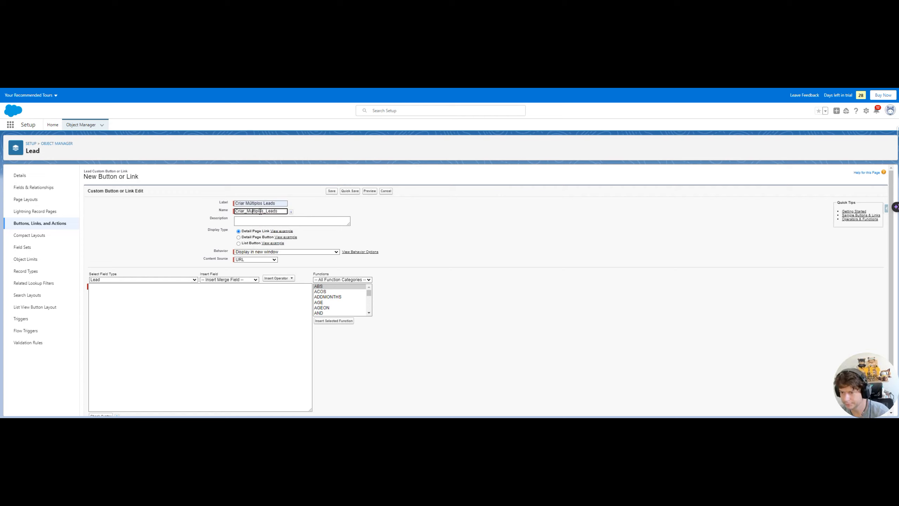
Make it a List Button targeting the pasted flow URL, save it, and acknowledge the notice
{"action": "left_click", "coordinate": [239, 243]}
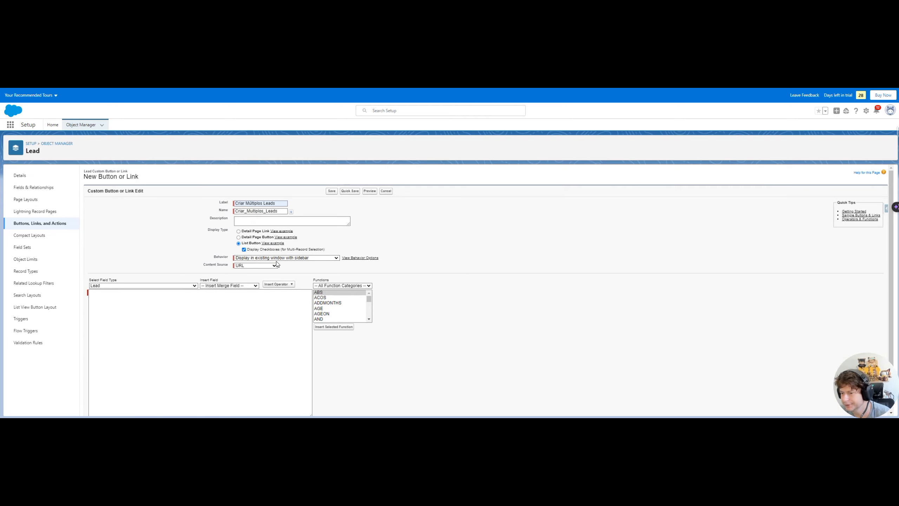
{"action": "left_click", "coordinate": [301, 258]}
{"action": "left_click", "coordinate": [303, 259]}
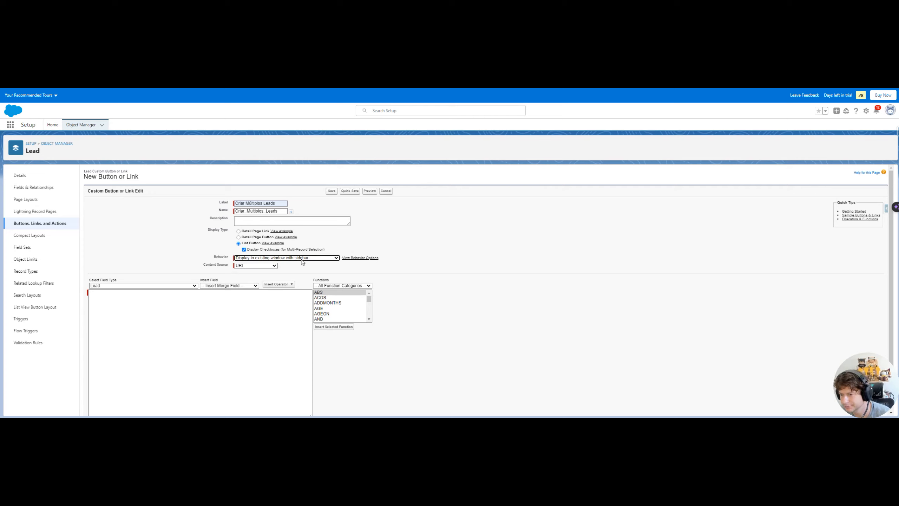
{"action": "left_click", "coordinate": [187, 302]}
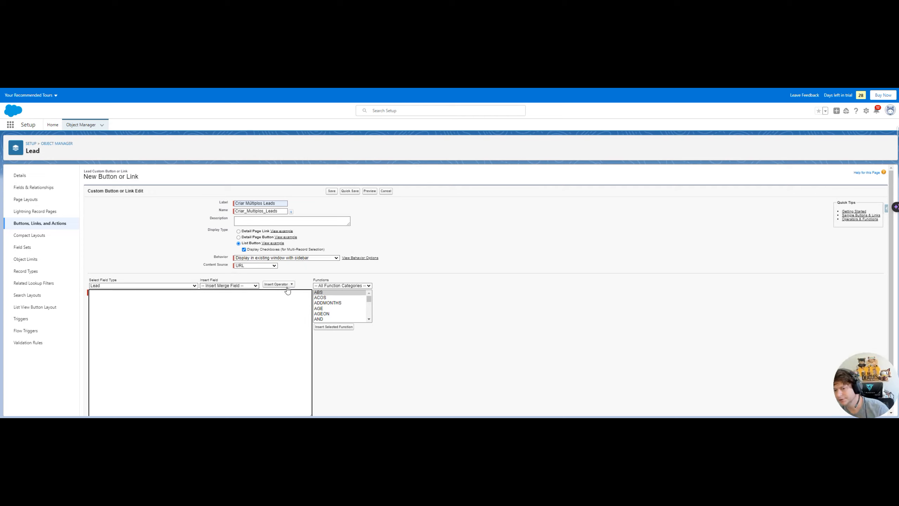
{"action": "key", "text": "ctrl+v"}
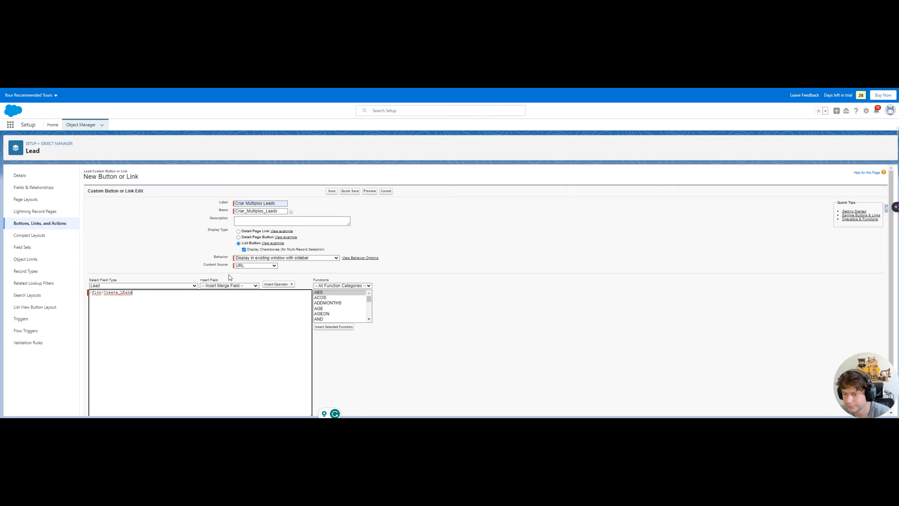
{"action": "scroll", "coordinate": [332, 348], "scroll_direction": "down", "scroll_amount": 2}
{"action": "left_click", "coordinate": [329, 407]}
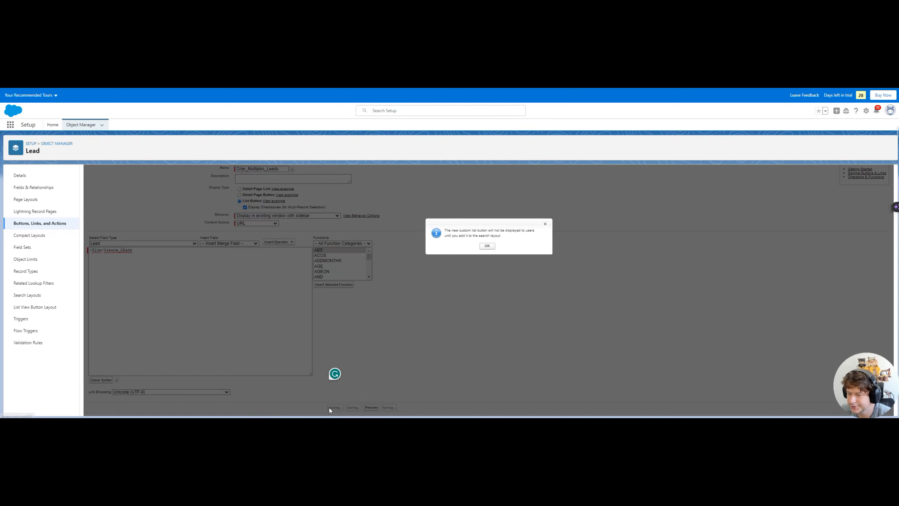
{"action": "left_click", "coordinate": [487, 246]}
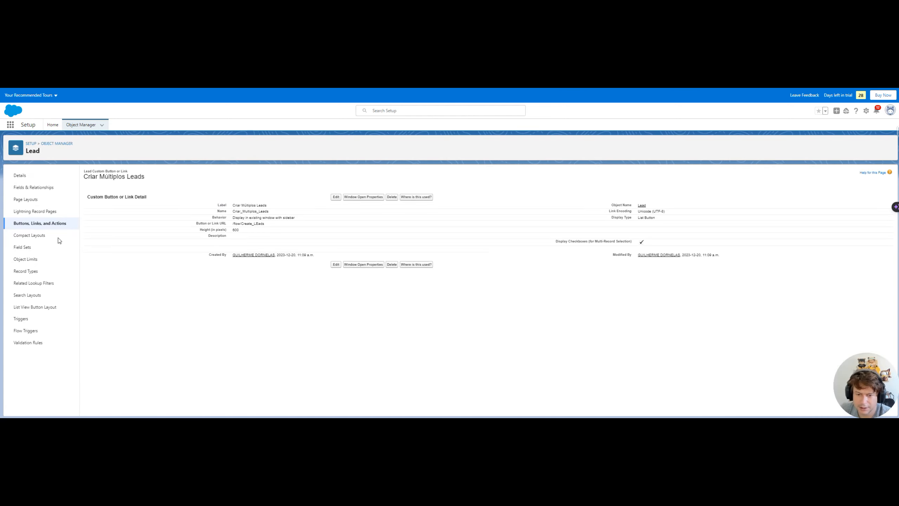
Add Criar Múltiplos Leads to the Lead List View Button Layout and save
{"action": "left_click", "coordinate": [48, 307]}
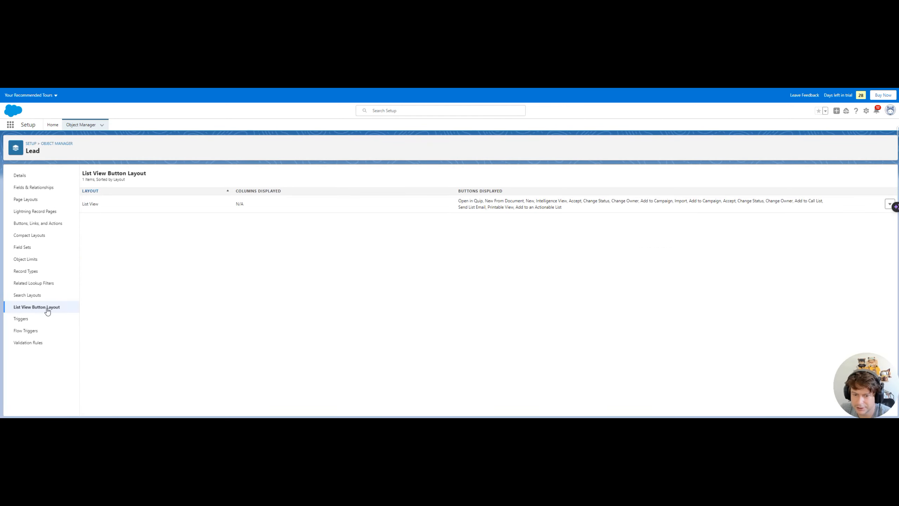
{"action": "left_click", "coordinate": [887, 209]}
{"action": "left_click", "coordinate": [882, 220]}
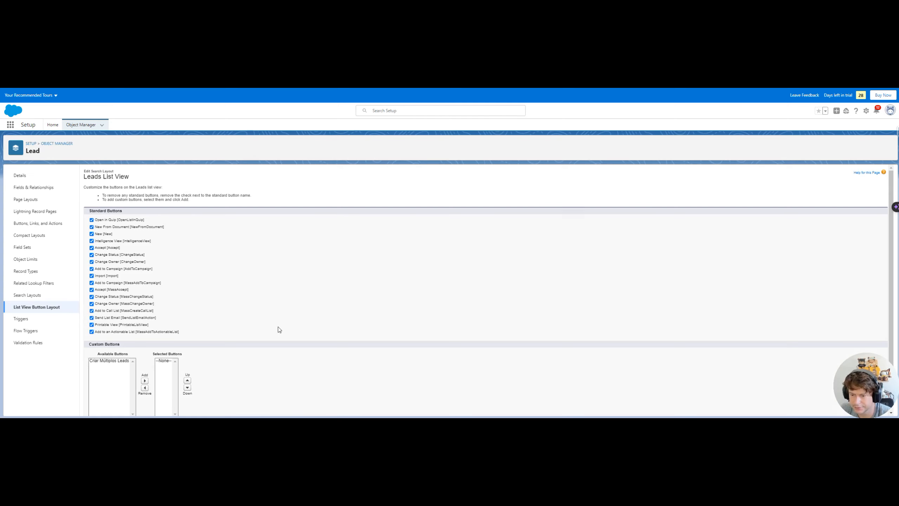
{"action": "scroll", "coordinate": [189, 371], "scroll_direction": "down", "scroll_amount": 1}
{"action": "left_click", "coordinate": [109, 320]}
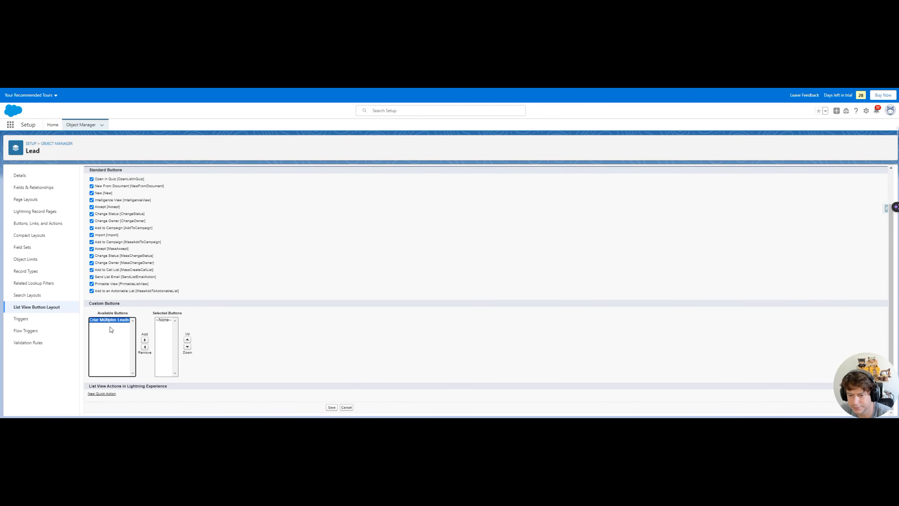
{"action": "left_click", "coordinate": [146, 340]}
{"action": "left_click", "coordinate": [332, 408]}
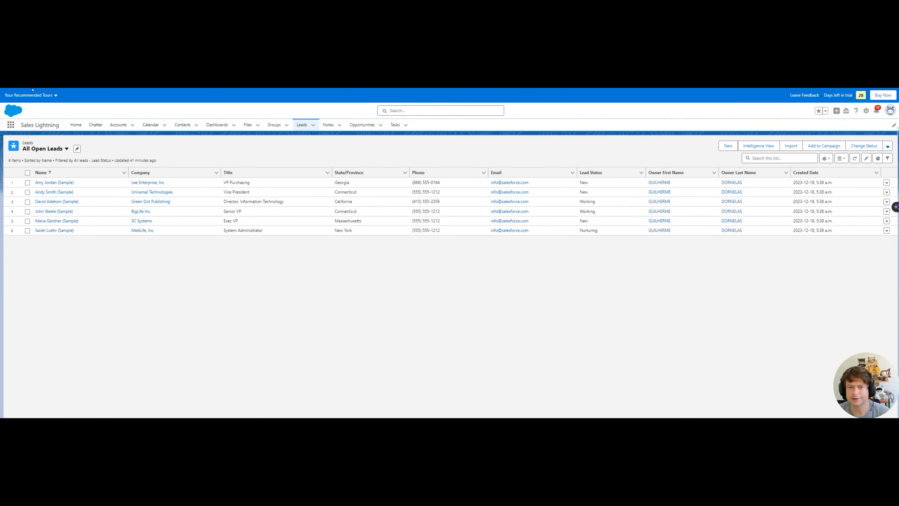
Reload the Leads list and run Criar Múltiplos Leads from the list actions menu
{"action": "left_click", "coordinate": [33, 89]}
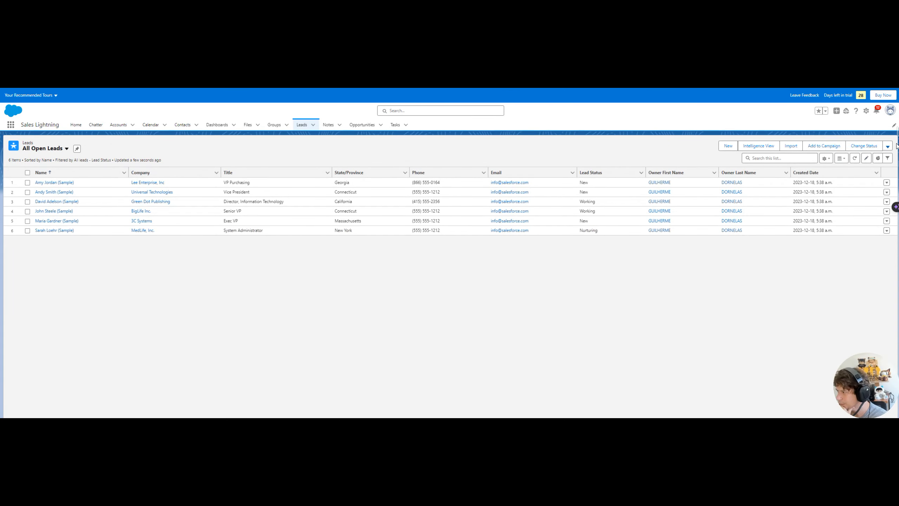
{"action": "left_click", "coordinate": [888, 148]}
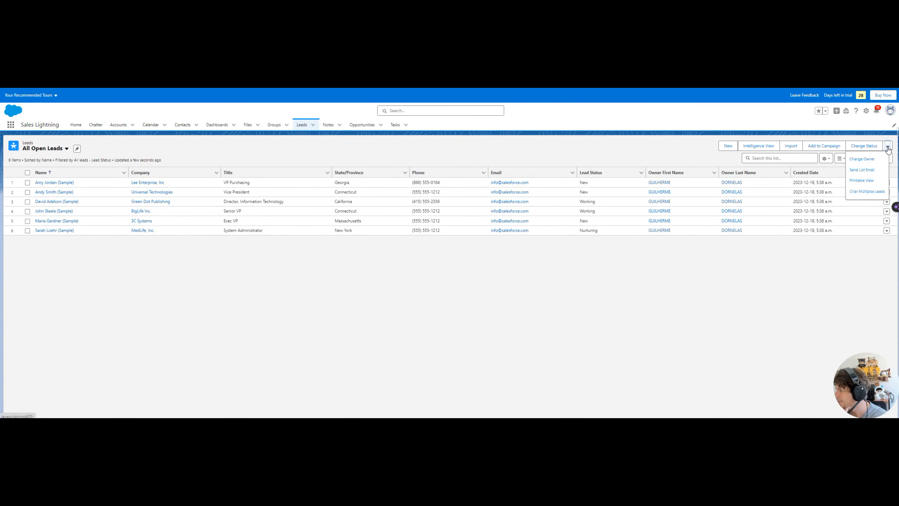
{"action": "left_click", "coordinate": [855, 192]}
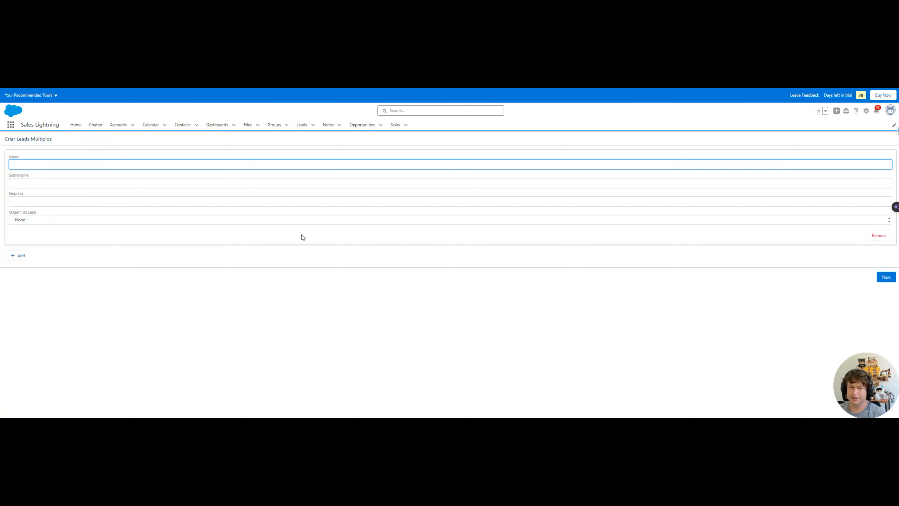
Enter the first lead's first name, surname and company, with lead source Partner
{"action": "left_click", "coordinate": [33, 162]}
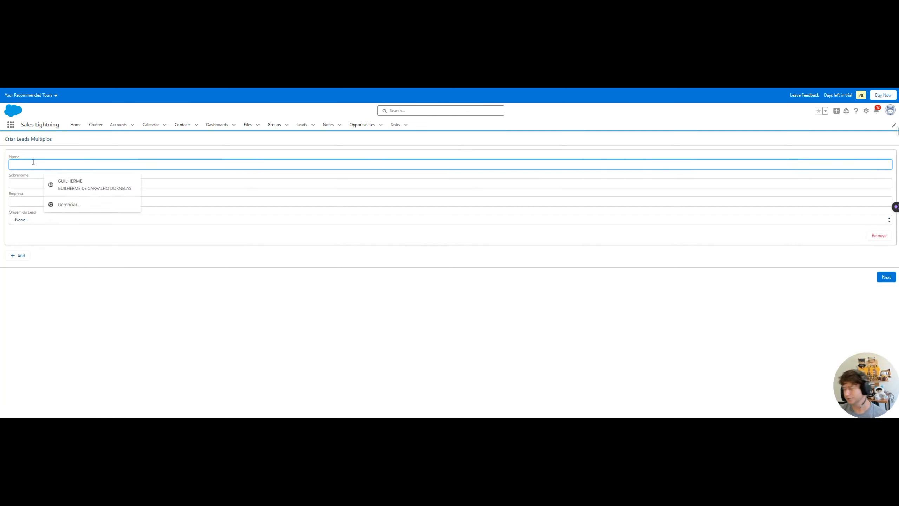
{"action": "type", "text": "Fulano"}
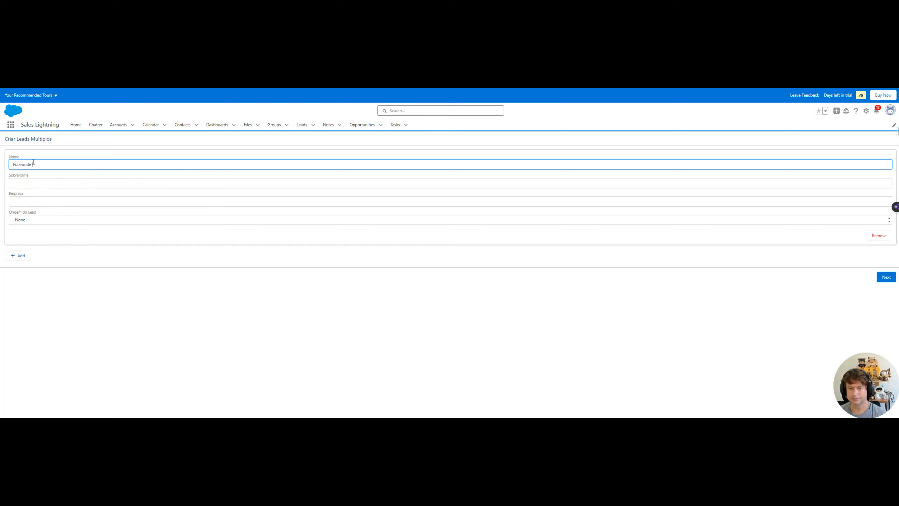
{"action": "key", "text": "Tab"}
{"action": "type", "text": "de Tal"}
{"action": "key", "text": "Tab"}
{"action": "type", "text": "G"}
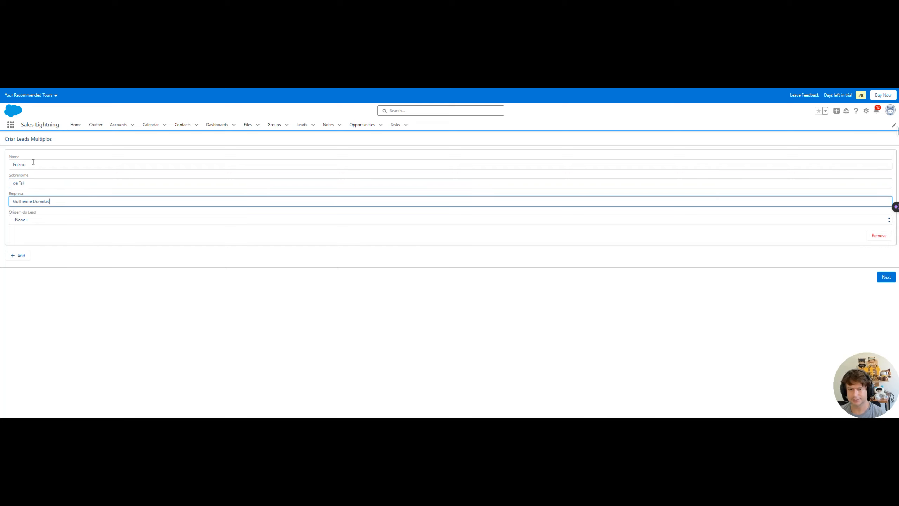
{"action": "left_click", "coordinate": [50, 220]}
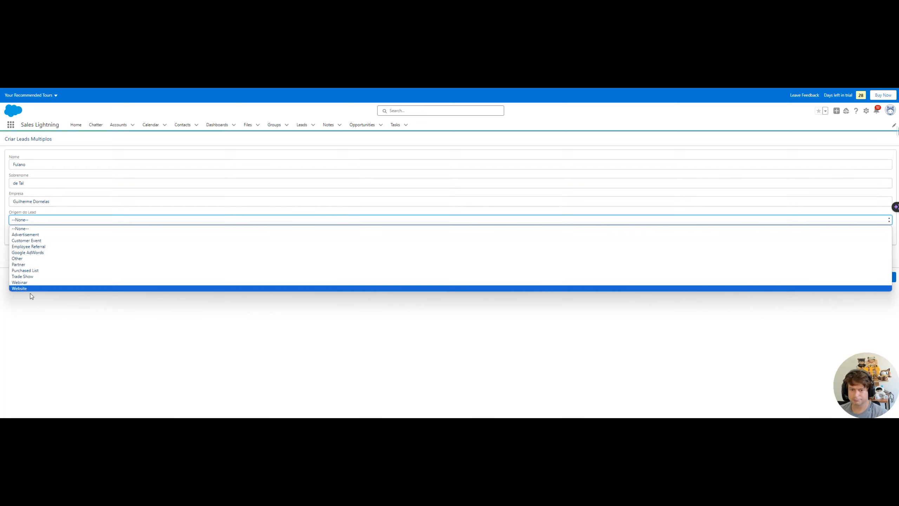
{"action": "left_click", "coordinate": [18, 264]}
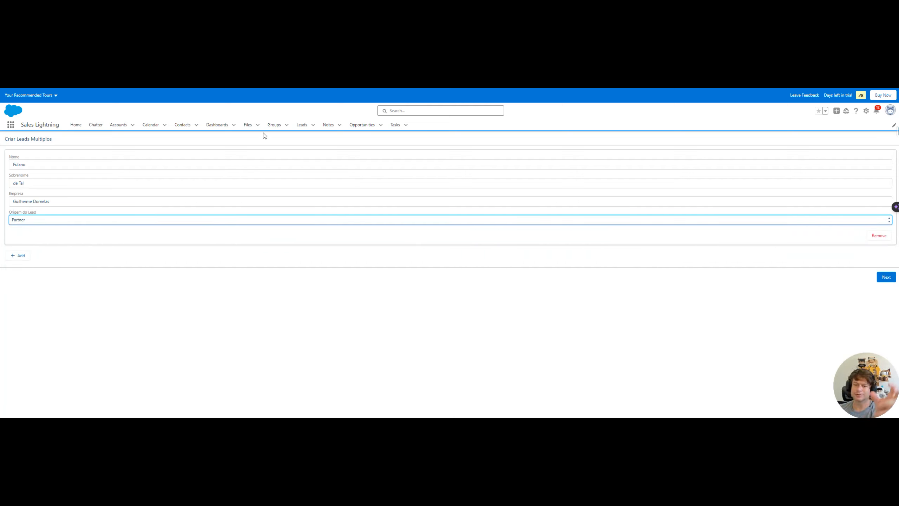
Add a second lead entry with its name, surname and lead source Advertisement
{"action": "left_click", "coordinate": [21, 256]}
{"action": "left_click", "coordinate": [21, 264]}
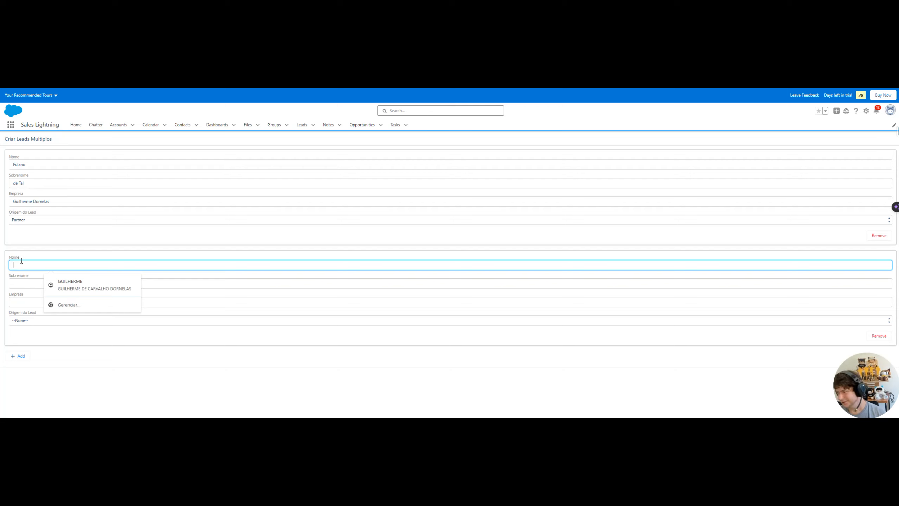
{"action": "type", "text": "Joa"}
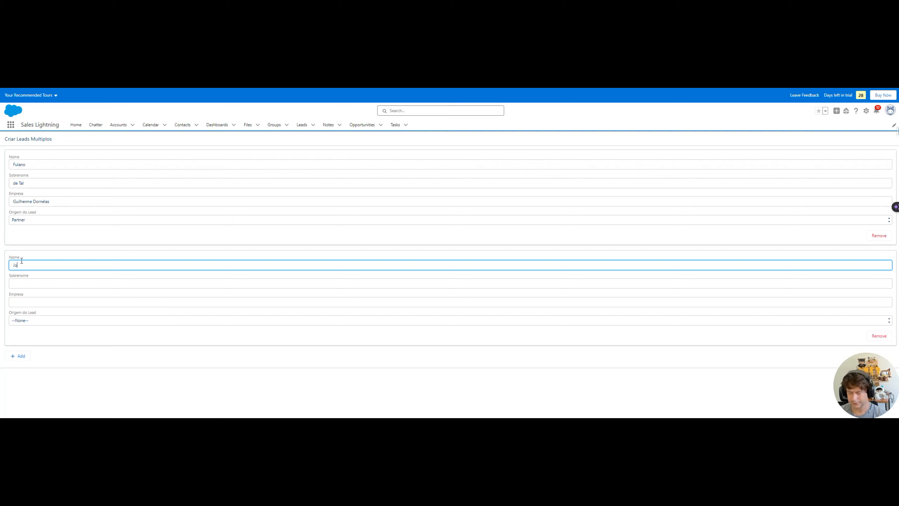
{"action": "type", "text": "o"}
{"action": "key", "text": "Tab"}
{"action": "type", "text": "da Si"}
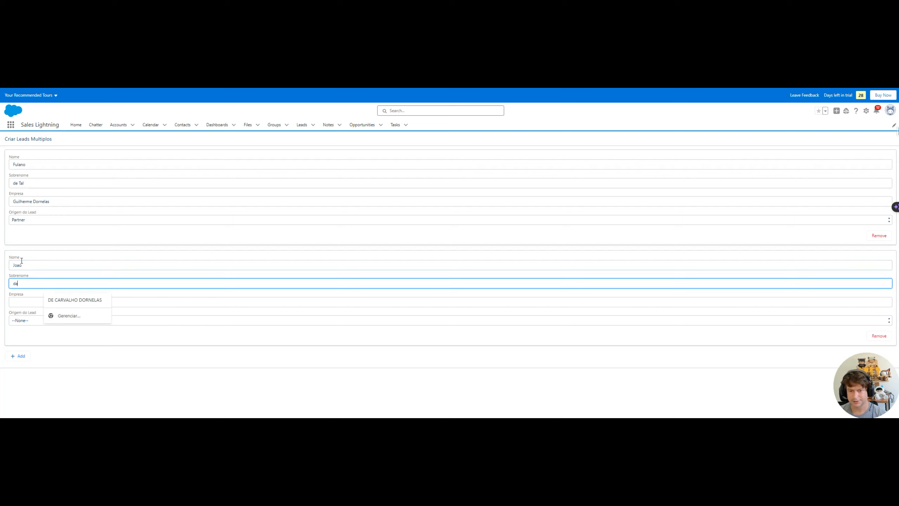
{"action": "key", "text": "Tab"}
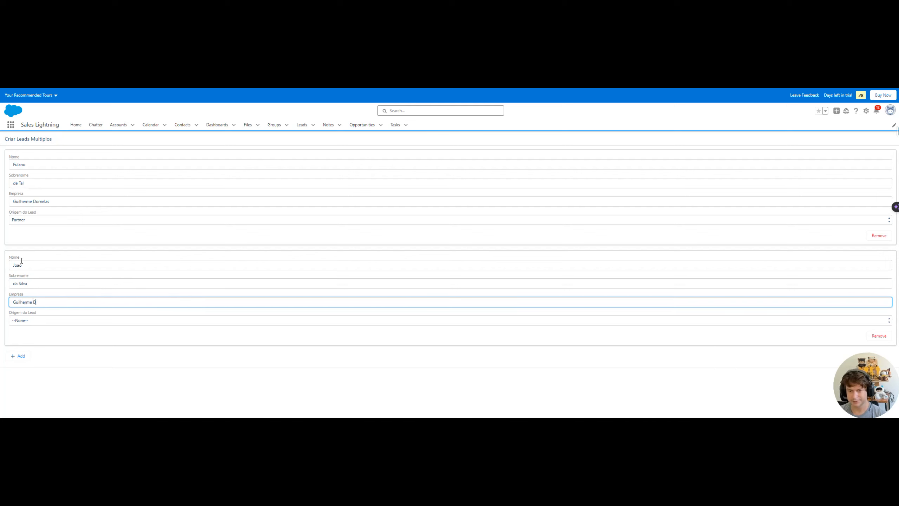
{"action": "key", "text": "Tab"}
{"action": "key", "text": "Down"}
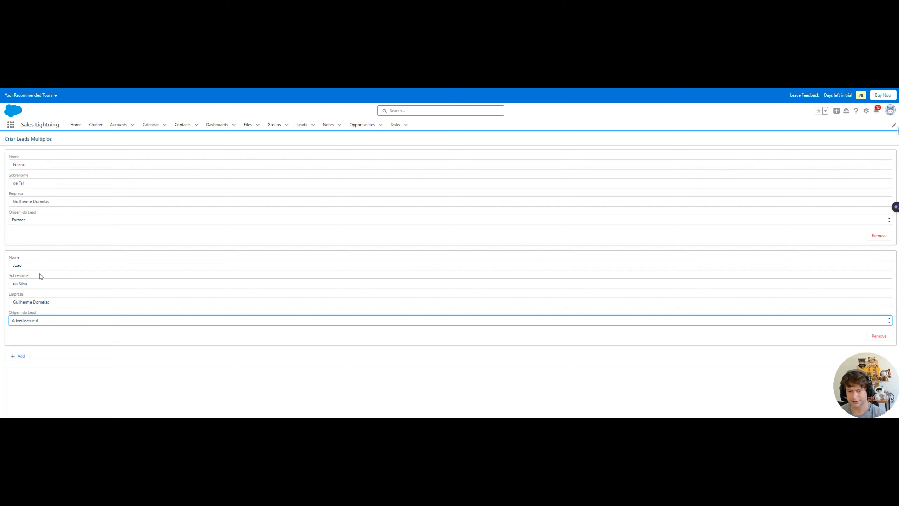
Add a third lead entry to the form and remove the extra empty one
{"action": "left_click", "coordinate": [19, 356]}
{"action": "scroll", "coordinate": [140, 297], "scroll_direction": "down", "scroll_amount": 2}
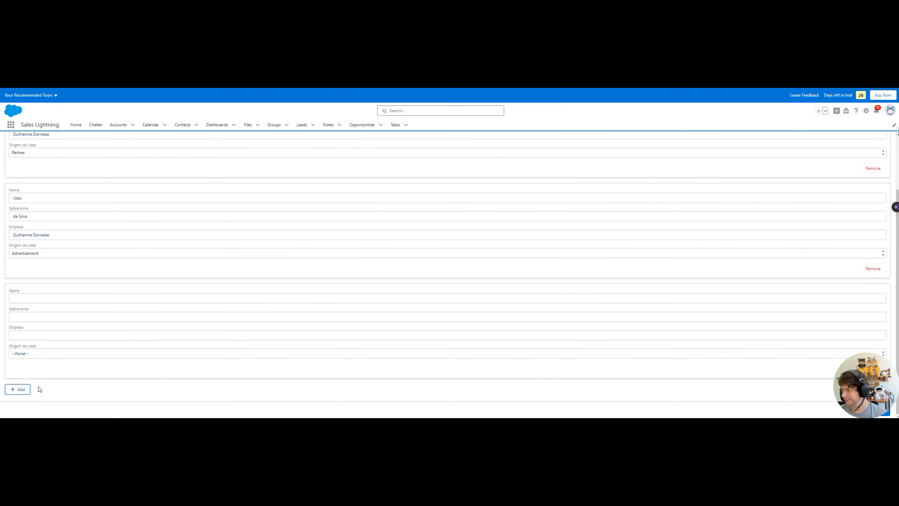
{"action": "left_click", "coordinate": [19, 389]}
{"action": "scroll", "coordinate": [745, 279], "scroll_direction": "down", "scroll_amount": 2}
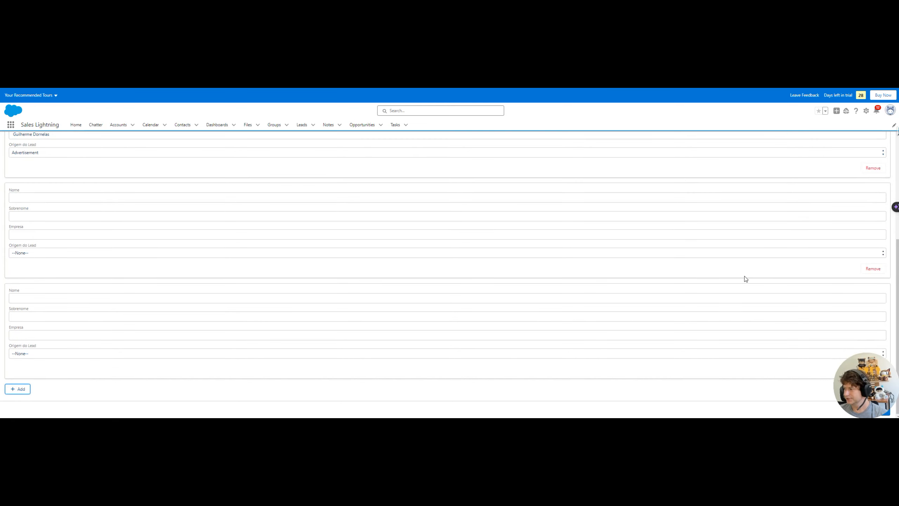
{"action": "left_click", "coordinate": [872, 268]}
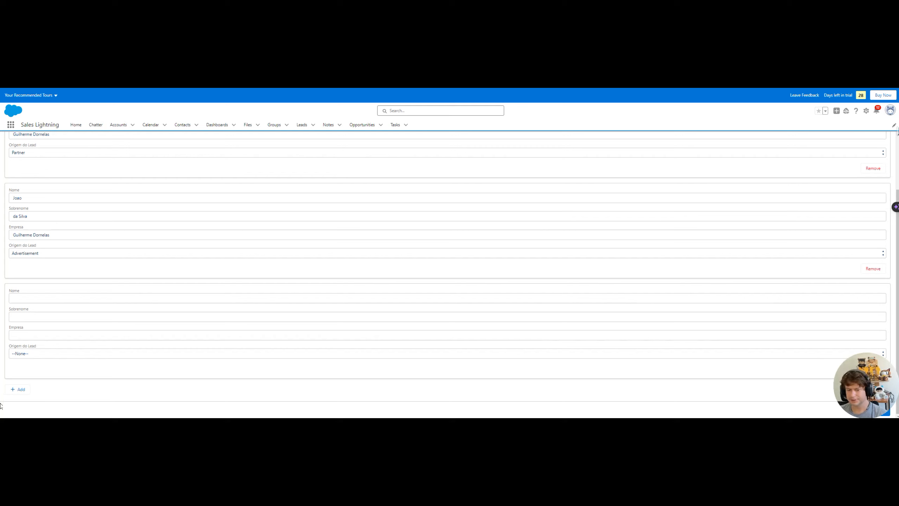
Fill the third lead's name, surname and company with source Trade Show, then submit
{"action": "left_click", "coordinate": [30, 301]}
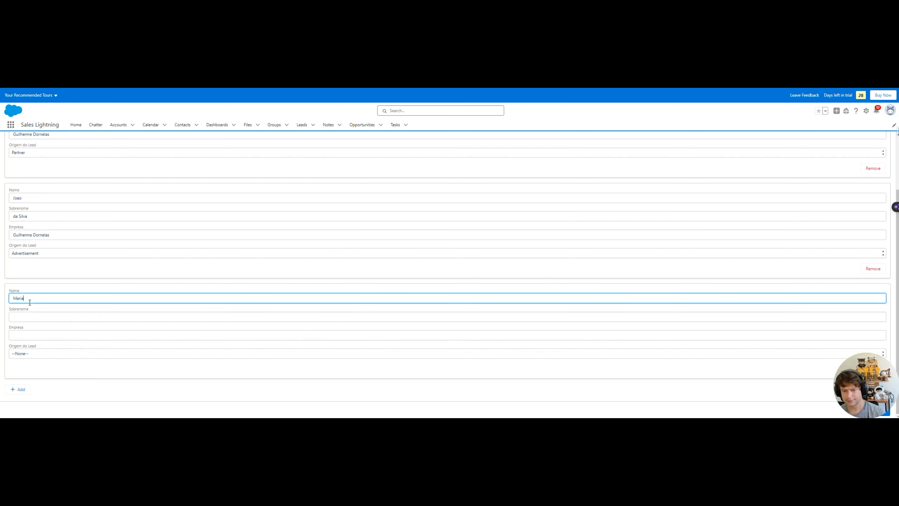
{"action": "key", "text": "Tab"}
{"action": "key", "text": "Tab"}
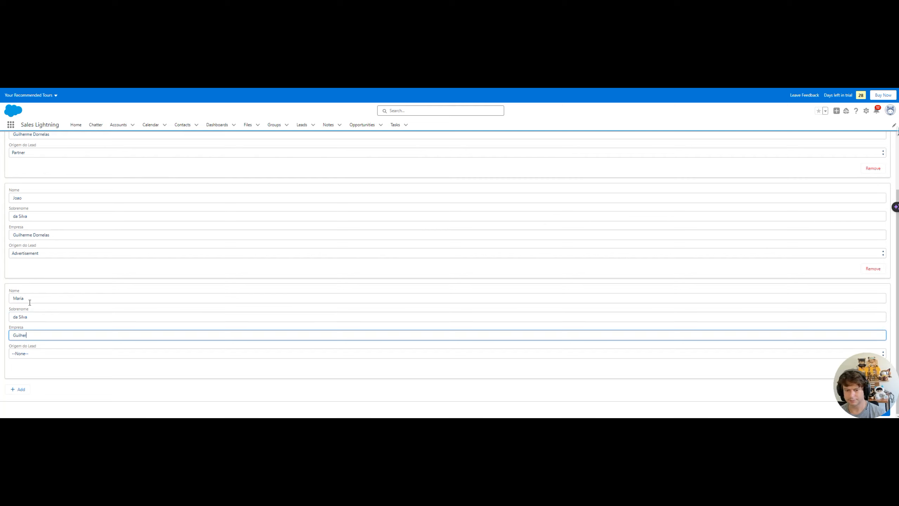
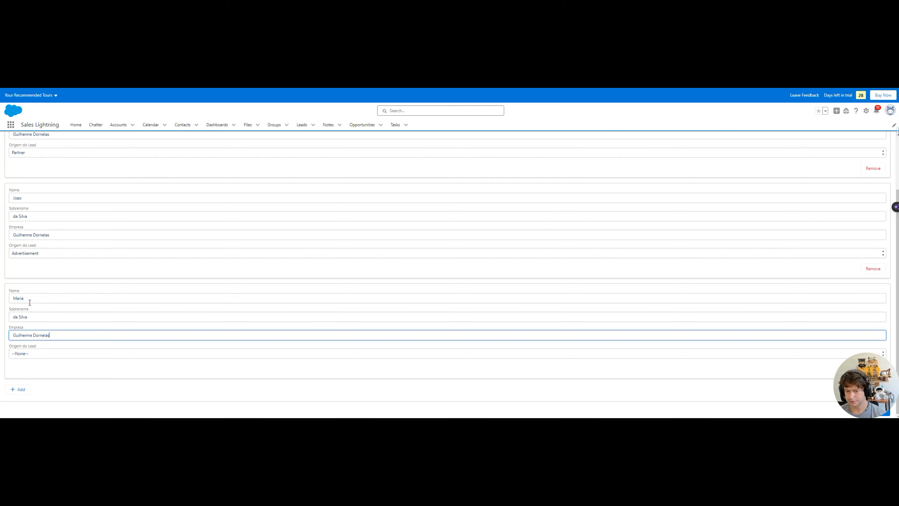
{"action": "left_click", "coordinate": [46, 352]}
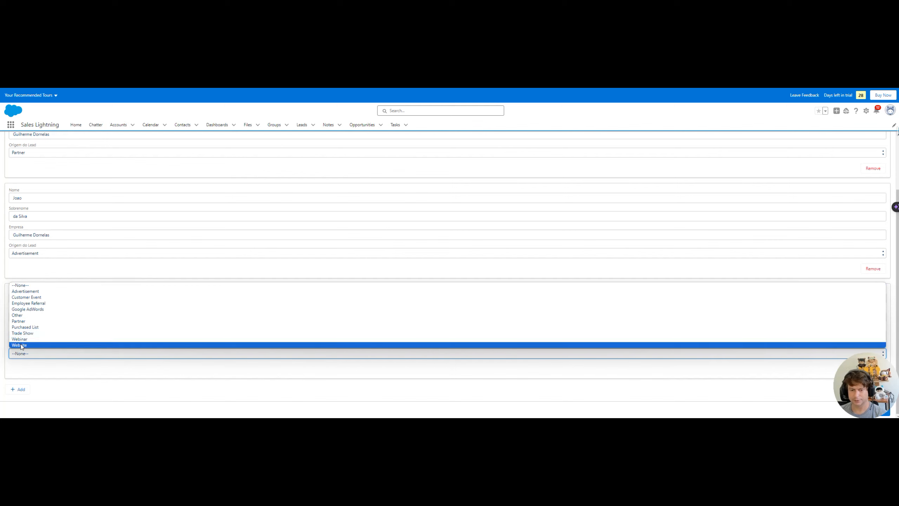
{"action": "left_click", "coordinate": [25, 334]}
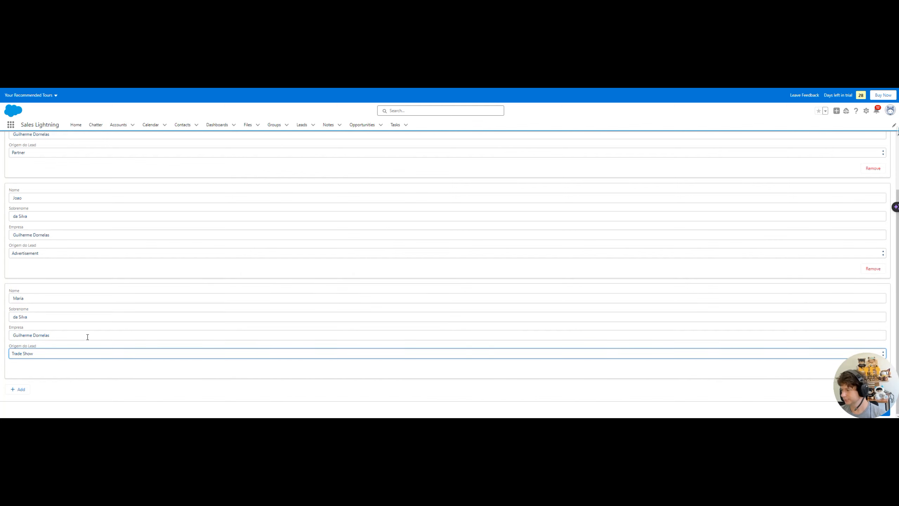
{"action": "key", "text": "ctrl+minus"}
{"action": "key", "text": "ctrl+minus"}
{"action": "key", "text": "ctrl+minus"}
{"action": "key", "text": "ctrl+minus"}
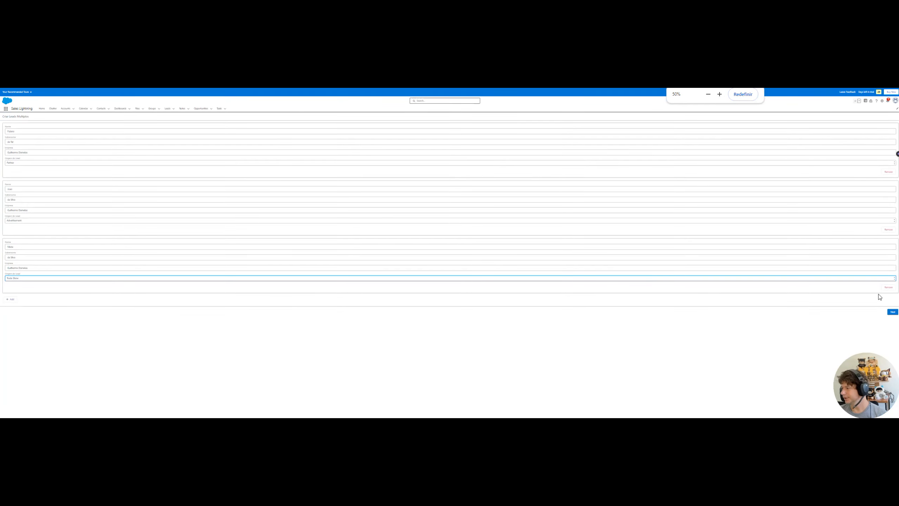
{"action": "left_click", "coordinate": [892, 314]}
Switch the Leads tab to All Open Leads and open a new lead's Details
{"action": "key", "text": "ctrl+plus"}
{"action": "key", "text": "ctrl+plus"}
{"action": "key", "text": "ctrl+plus"}
{"action": "key", "text": "ctrl+plus"}
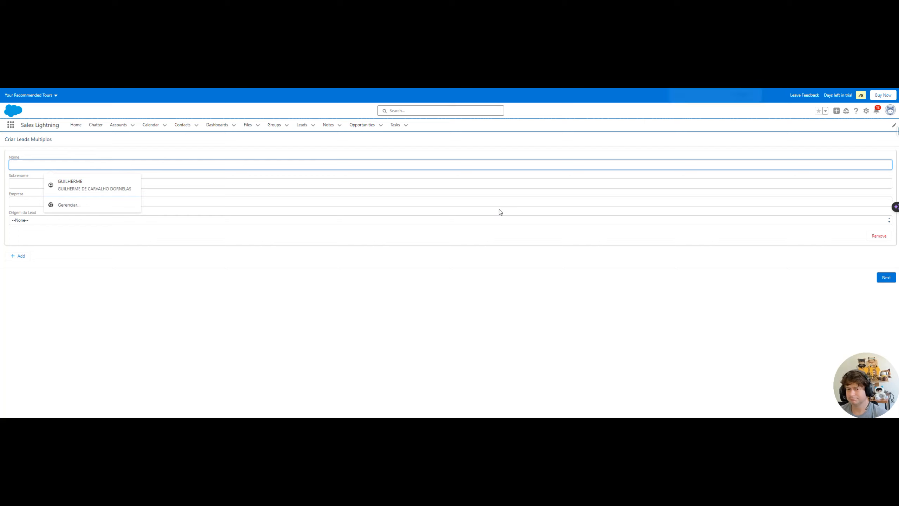
{"action": "left_click", "coordinate": [328, 327]}
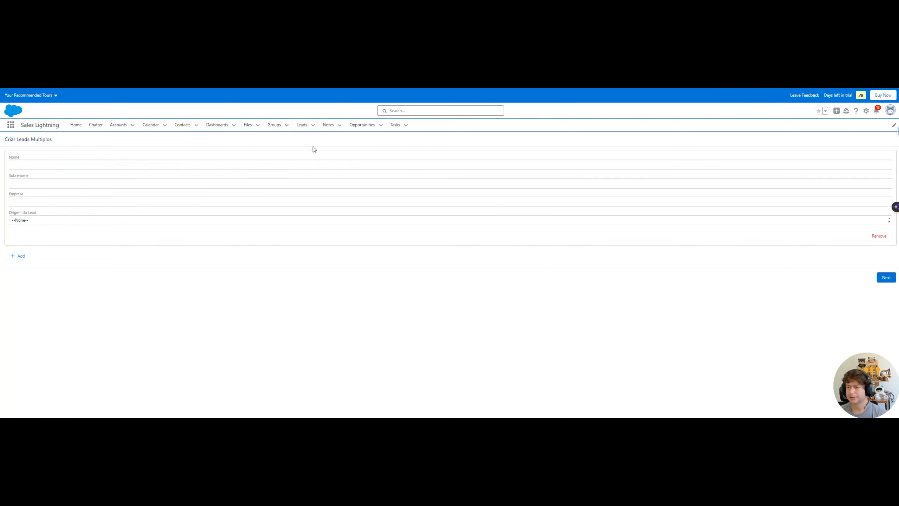
{"action": "left_click", "coordinate": [301, 125]}
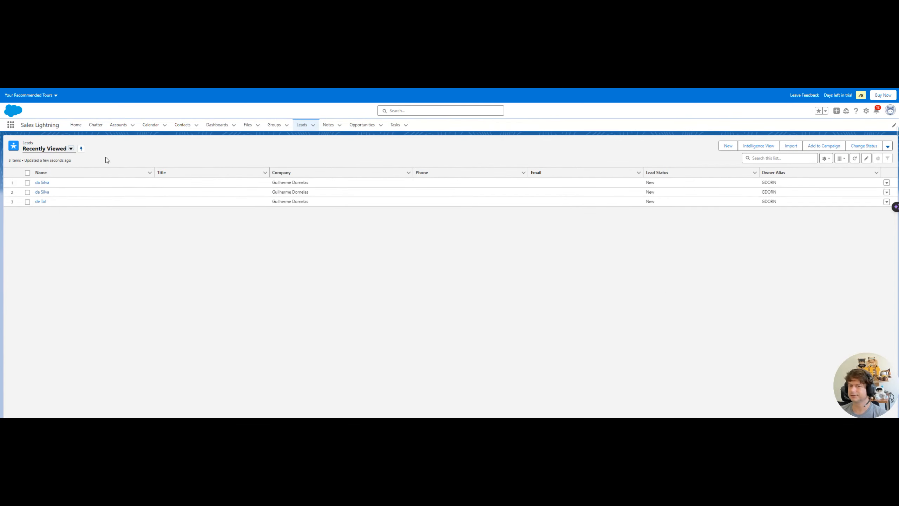
{"action": "left_click", "coordinate": [71, 148]}
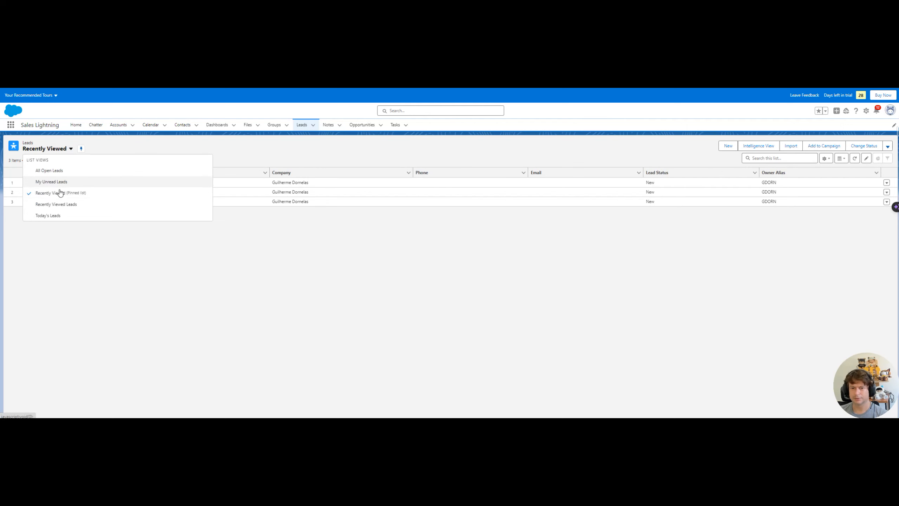
{"action": "left_click", "coordinate": [57, 172]}
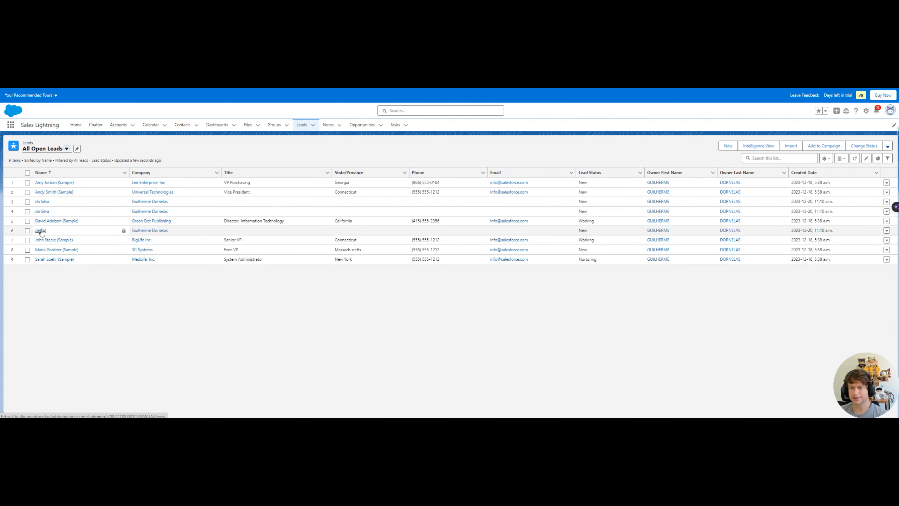
{"action": "left_click", "coordinate": [42, 201]}
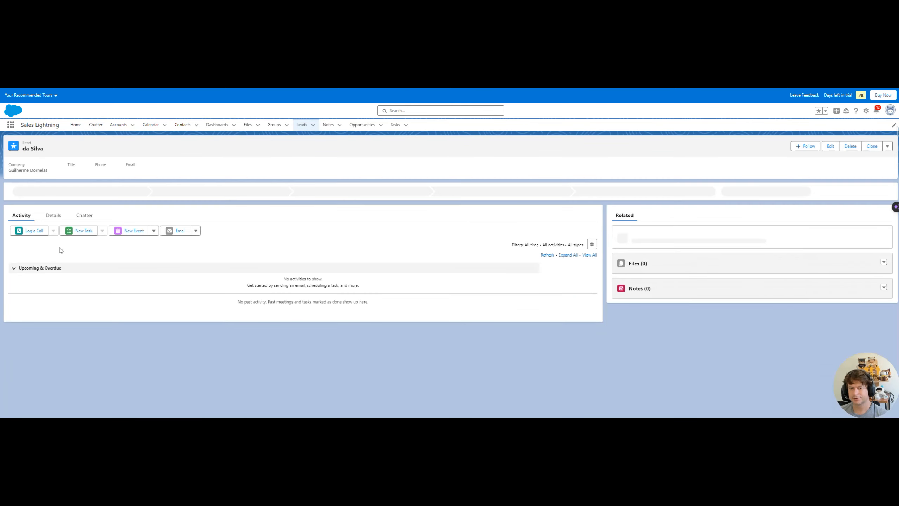
{"action": "left_click", "coordinate": [53, 218]}
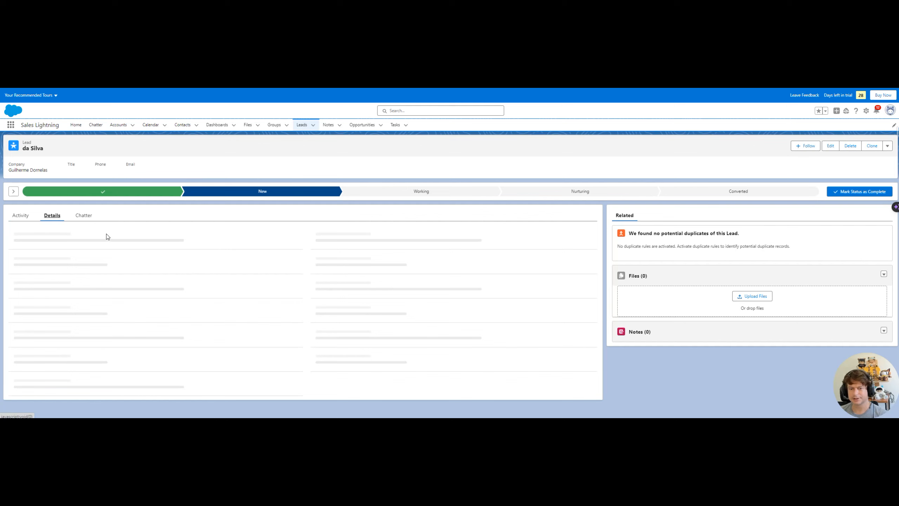